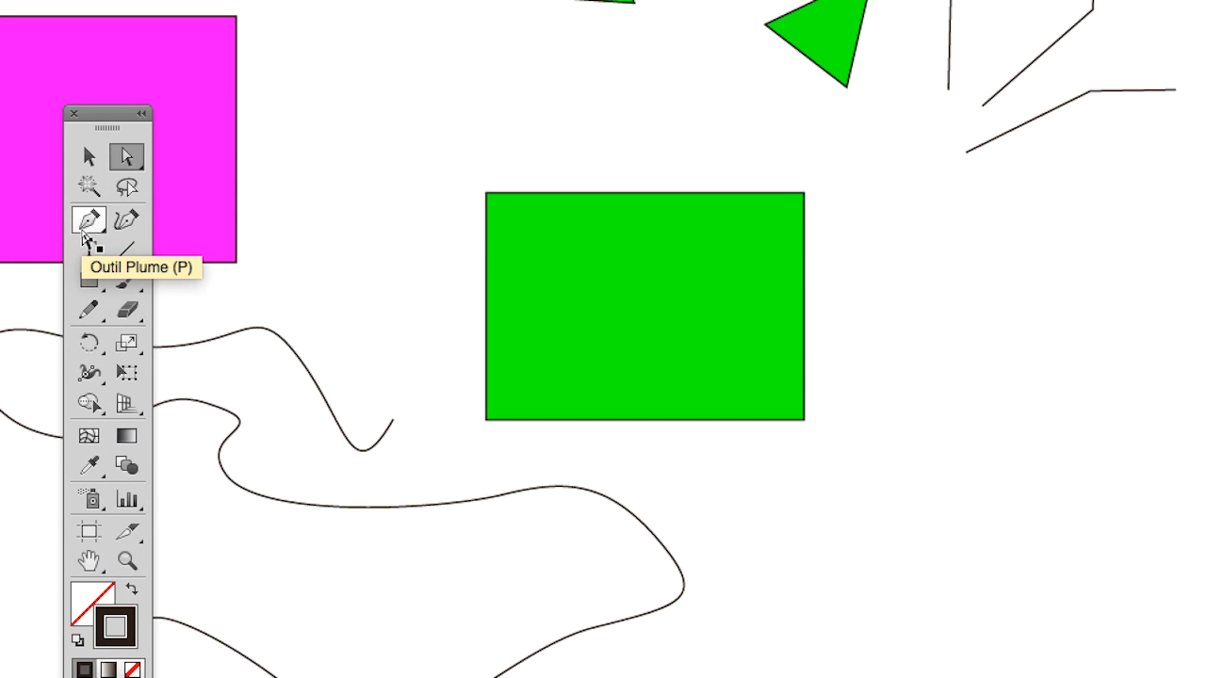
Draw an open path of straight segments with four anchor points beside the large green rectangle, using the Pen tool
click(83, 229)
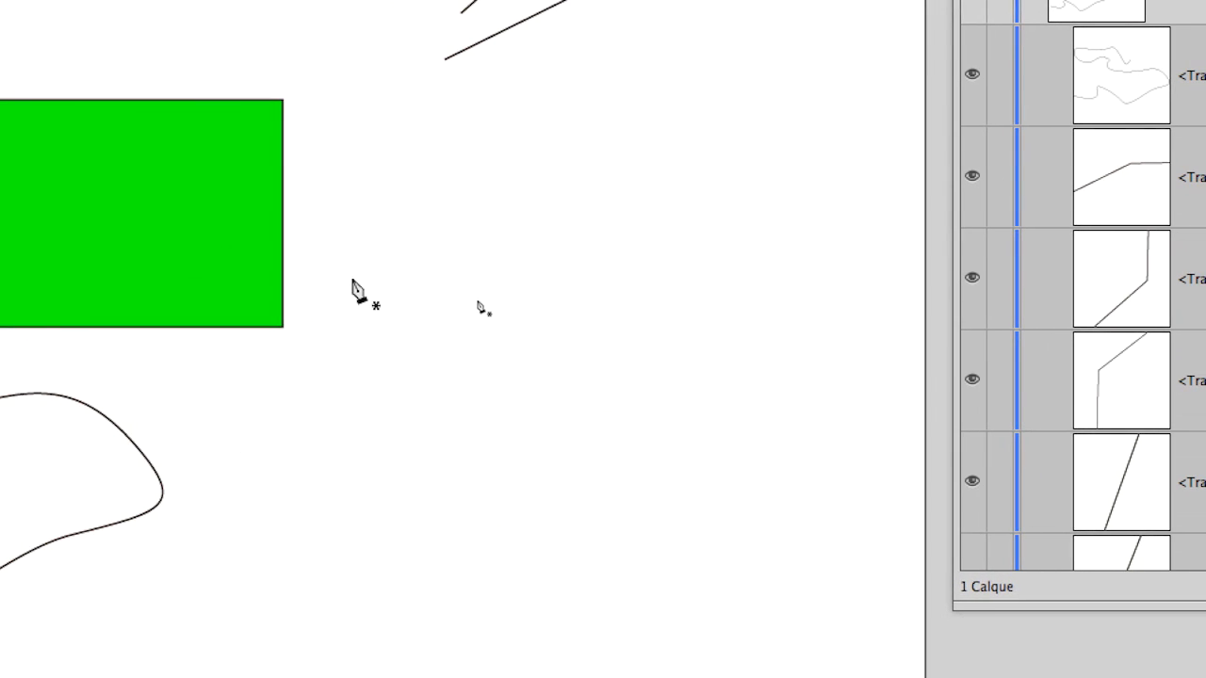
click(358, 278)
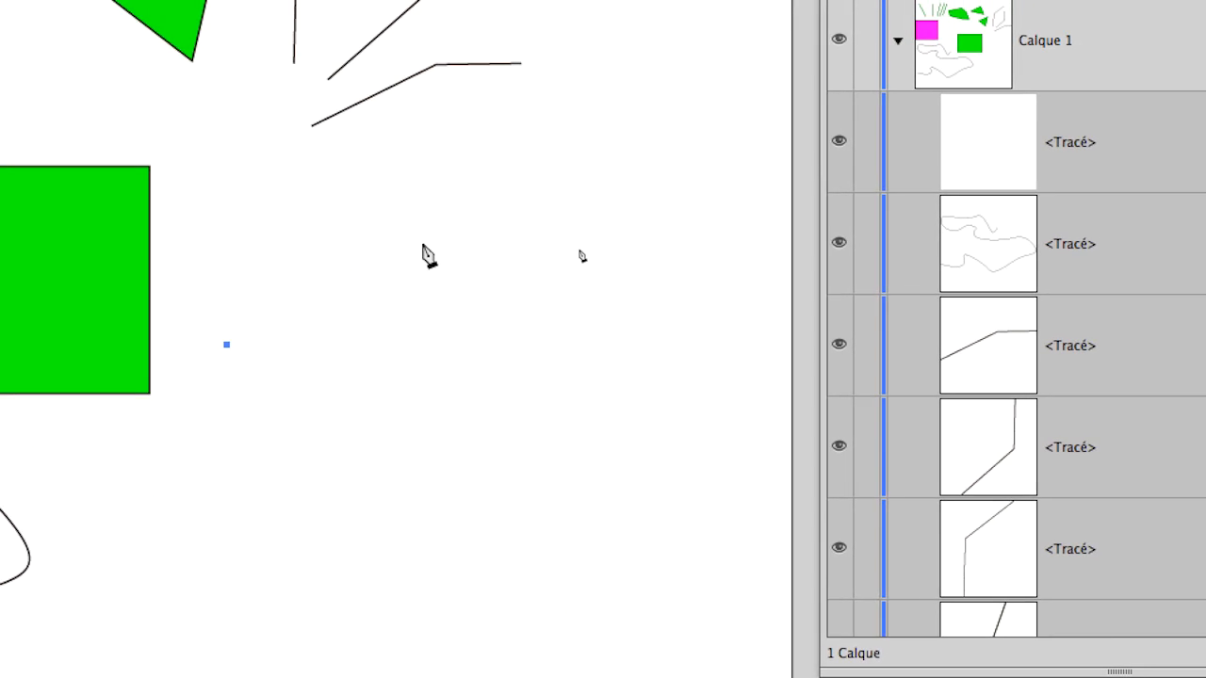
click(554, 178)
click(484, 272)
click(501, 367)
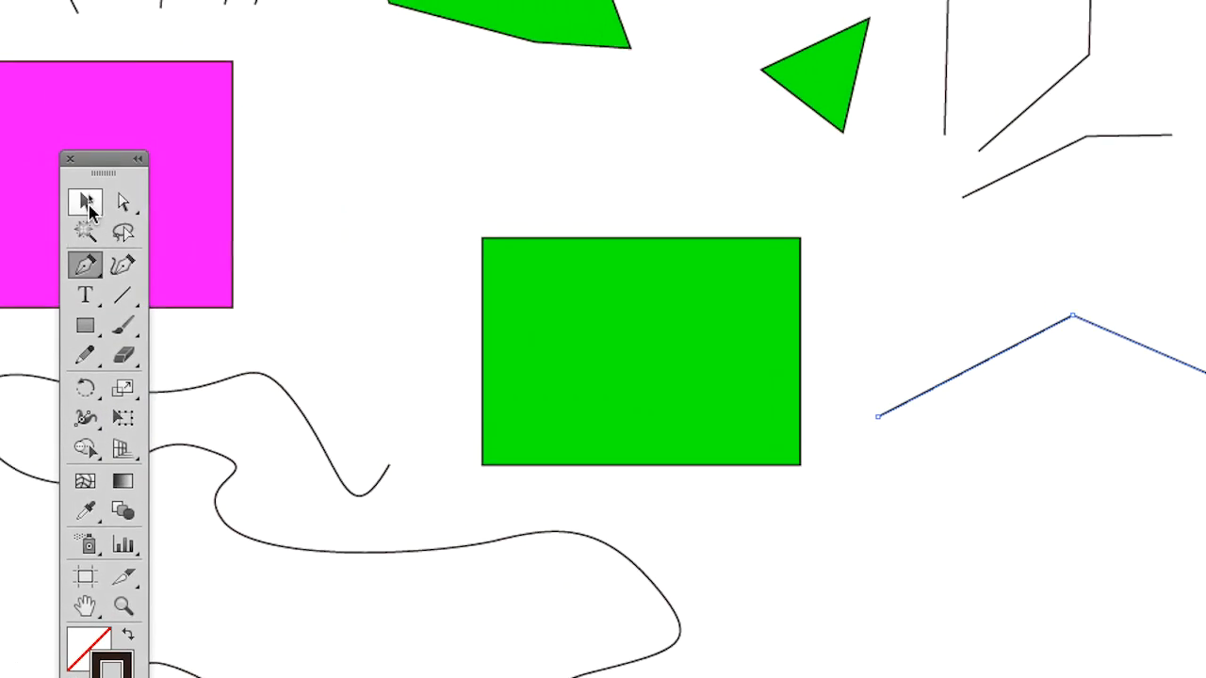
Move the floating tool palette next to the newly drawn path and deselect the path
click(101, 204)
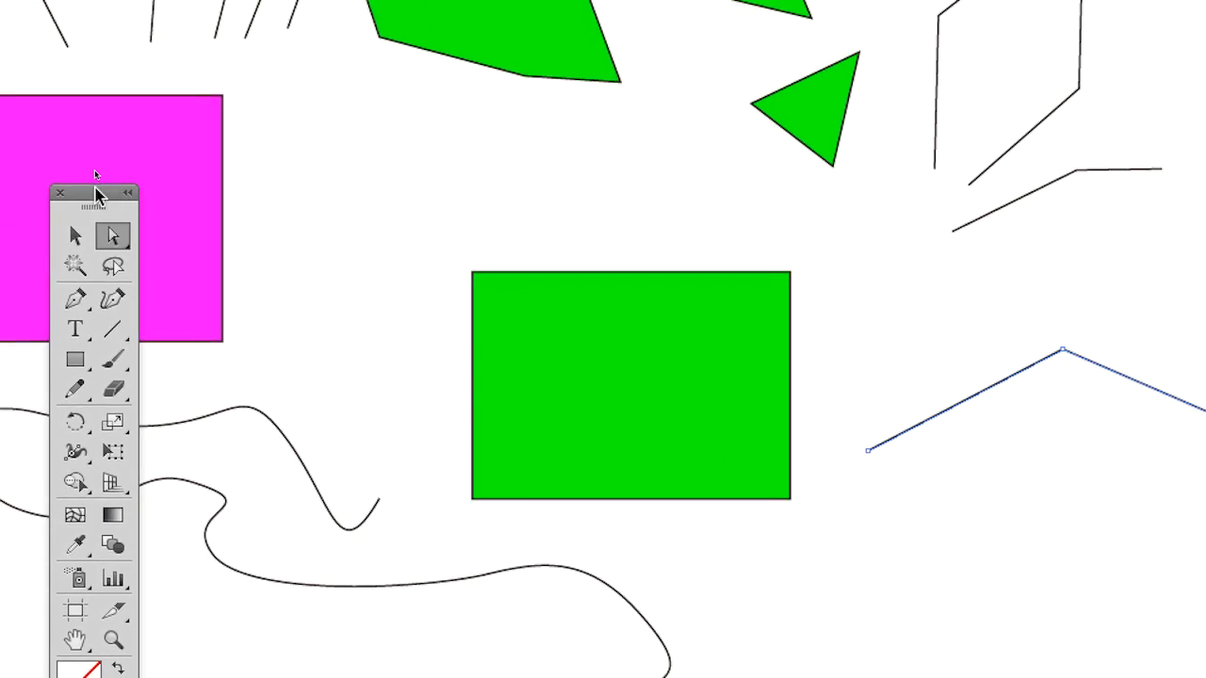
drag(95, 188, 760, 263)
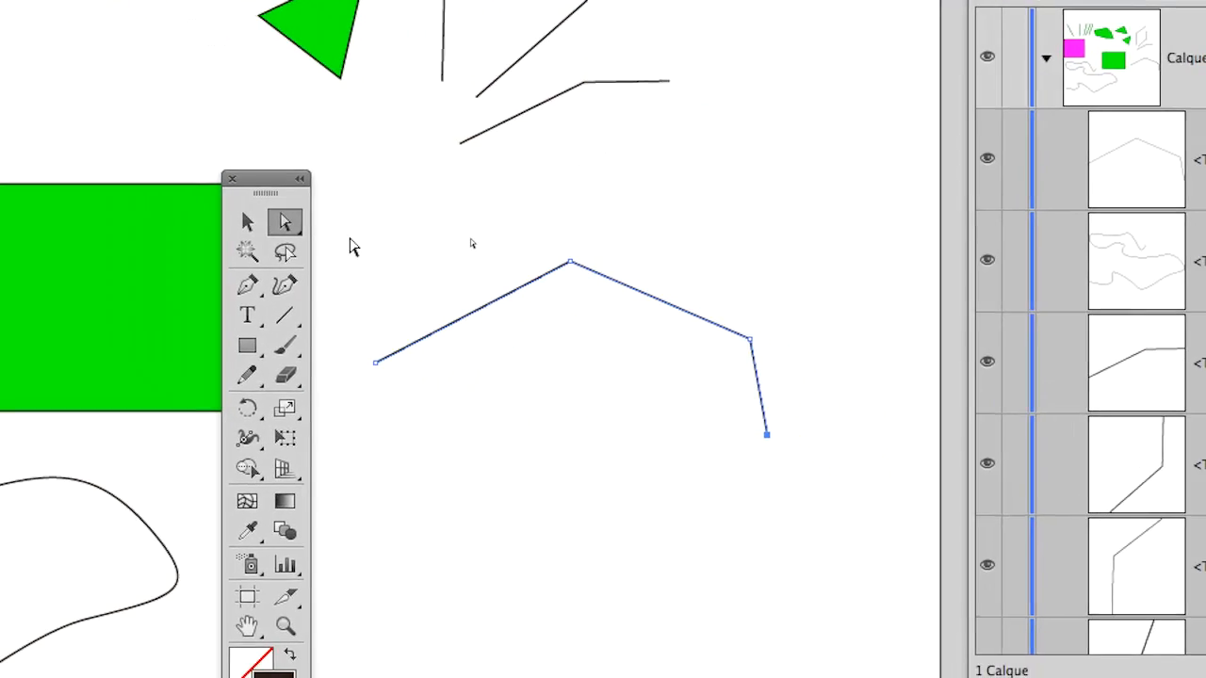
click(813, 349)
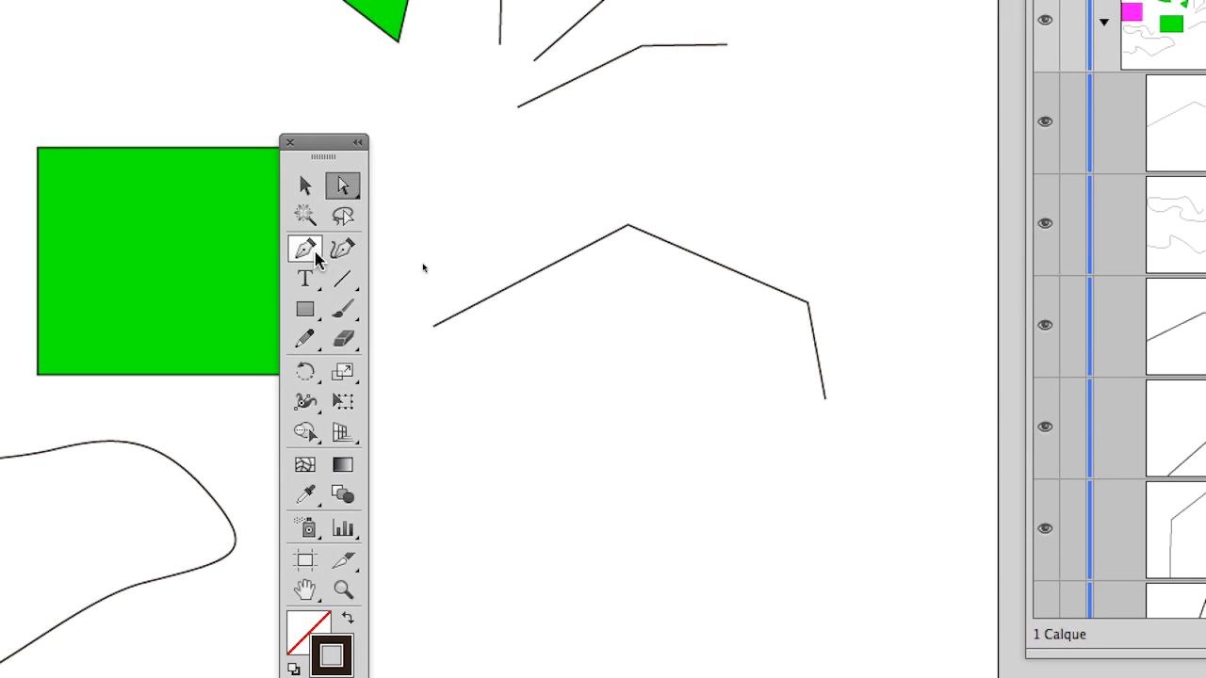
Convert the path's two inner corner points into smooth curves with the Anchor Point tool and deselect the path
click(267, 272)
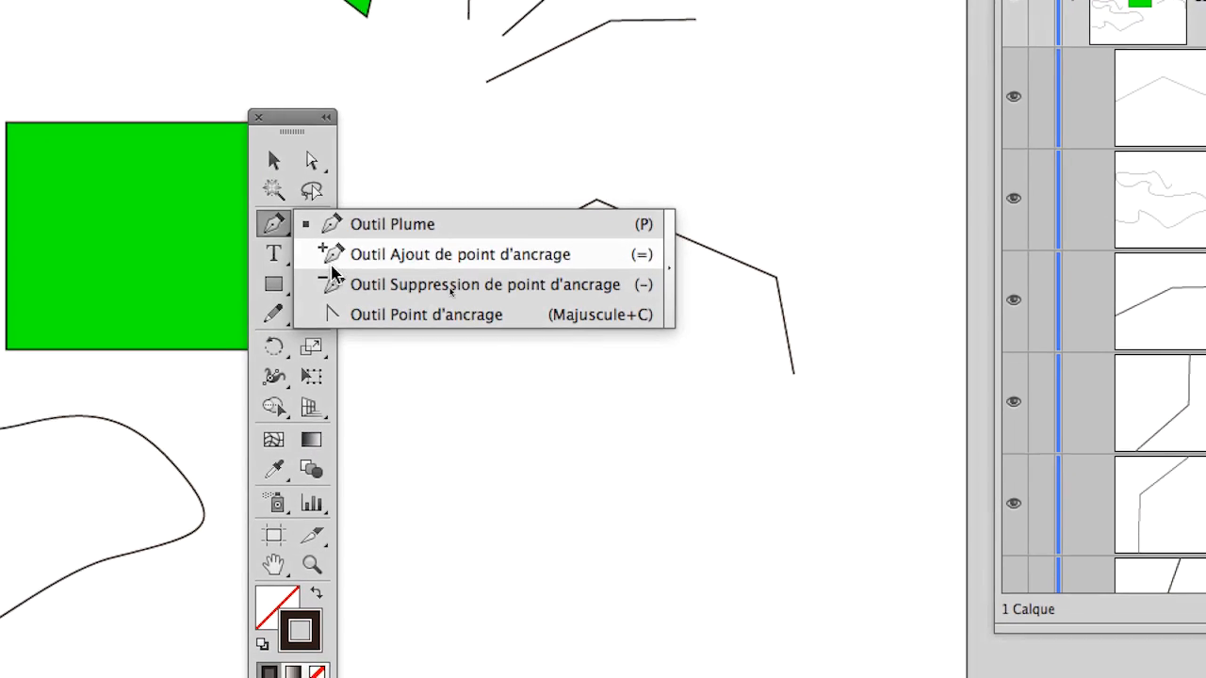
click(342, 287)
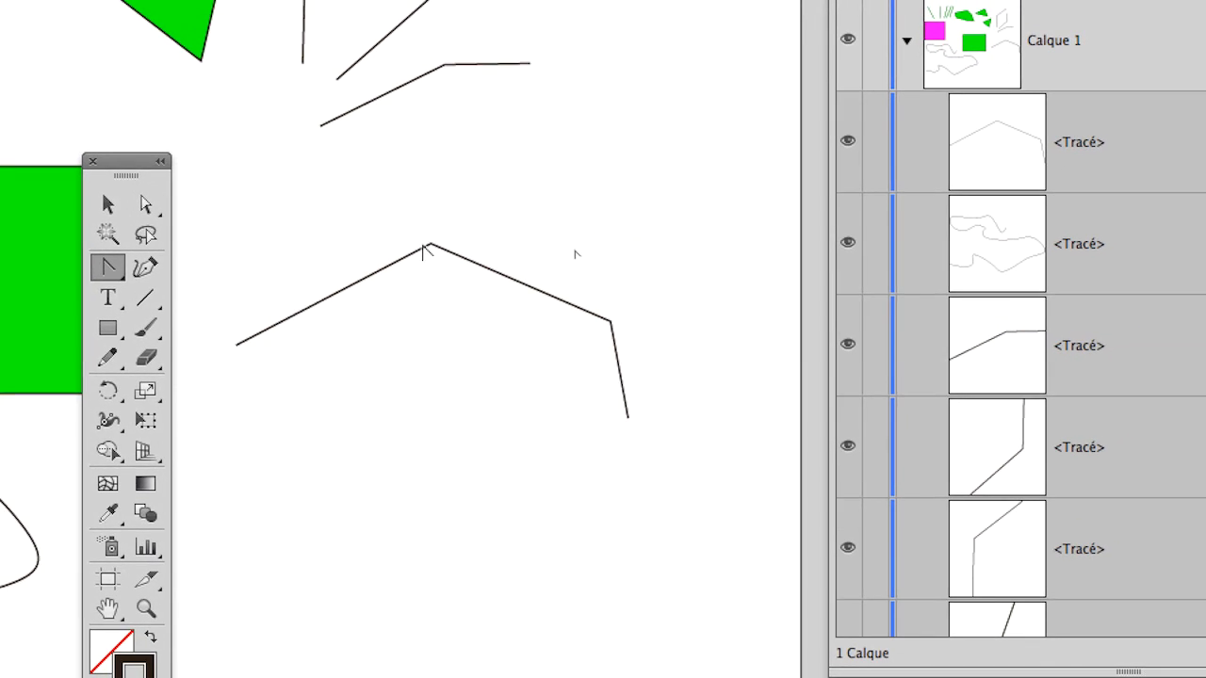
drag(429, 248, 459, 252)
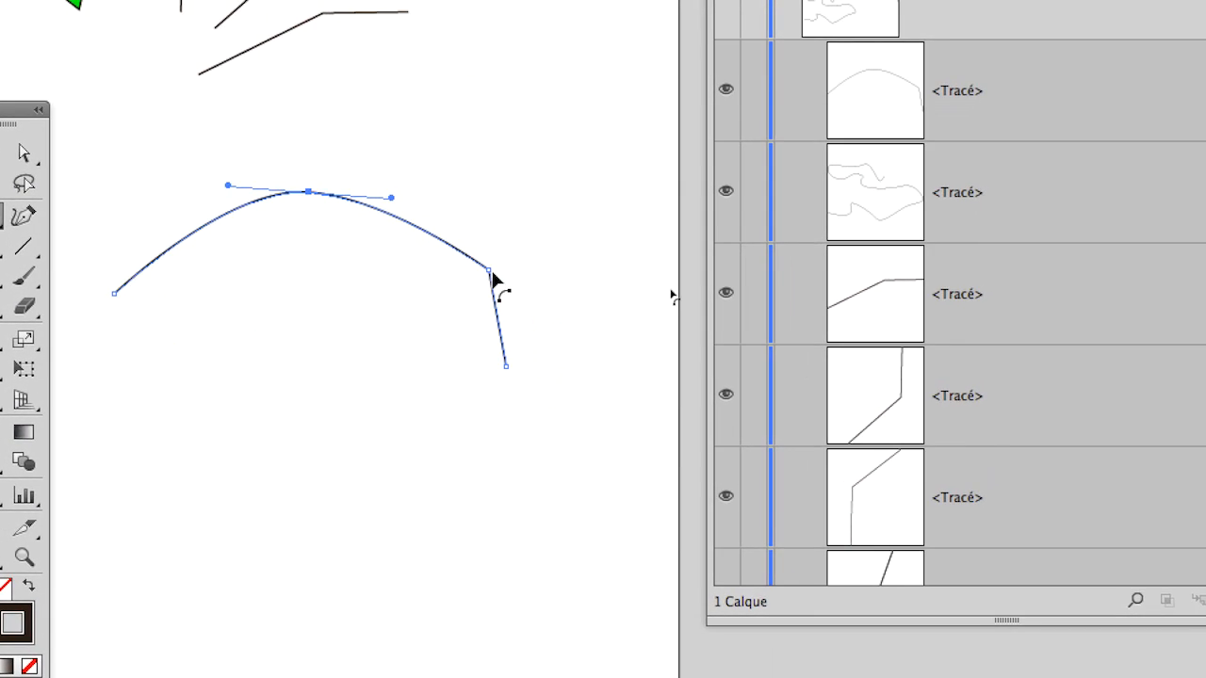
drag(556, 319, 546, 334)
drag(489, 285, 449, 325)
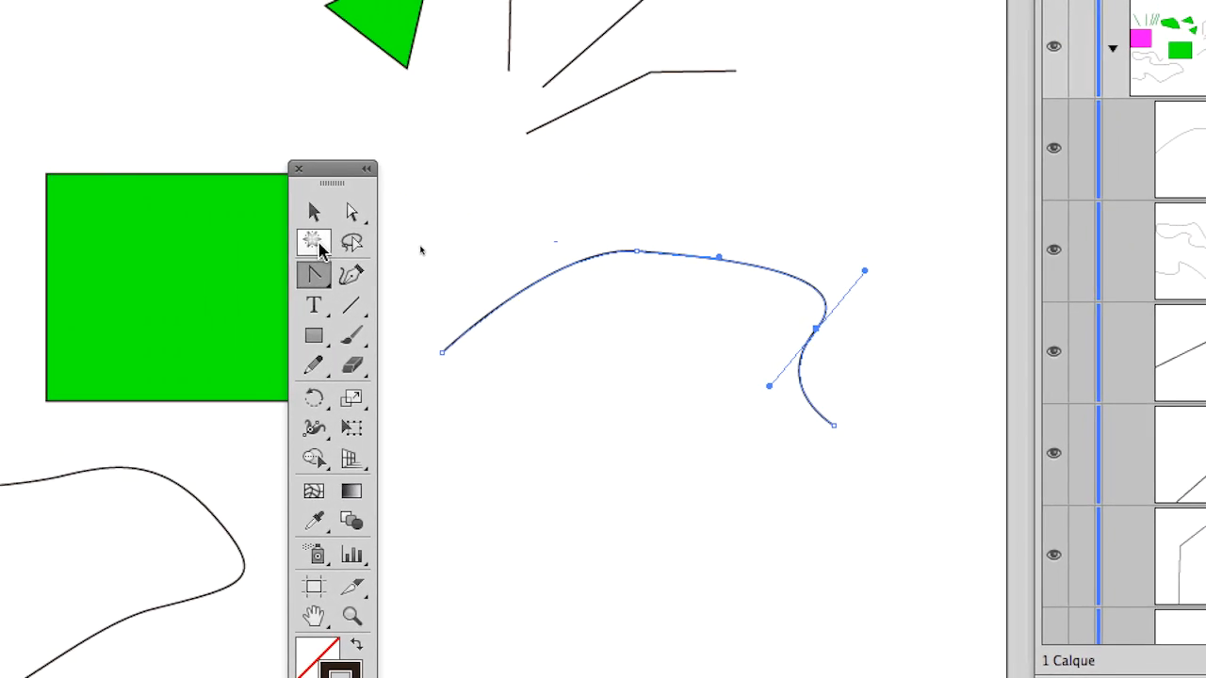
click(315, 214)
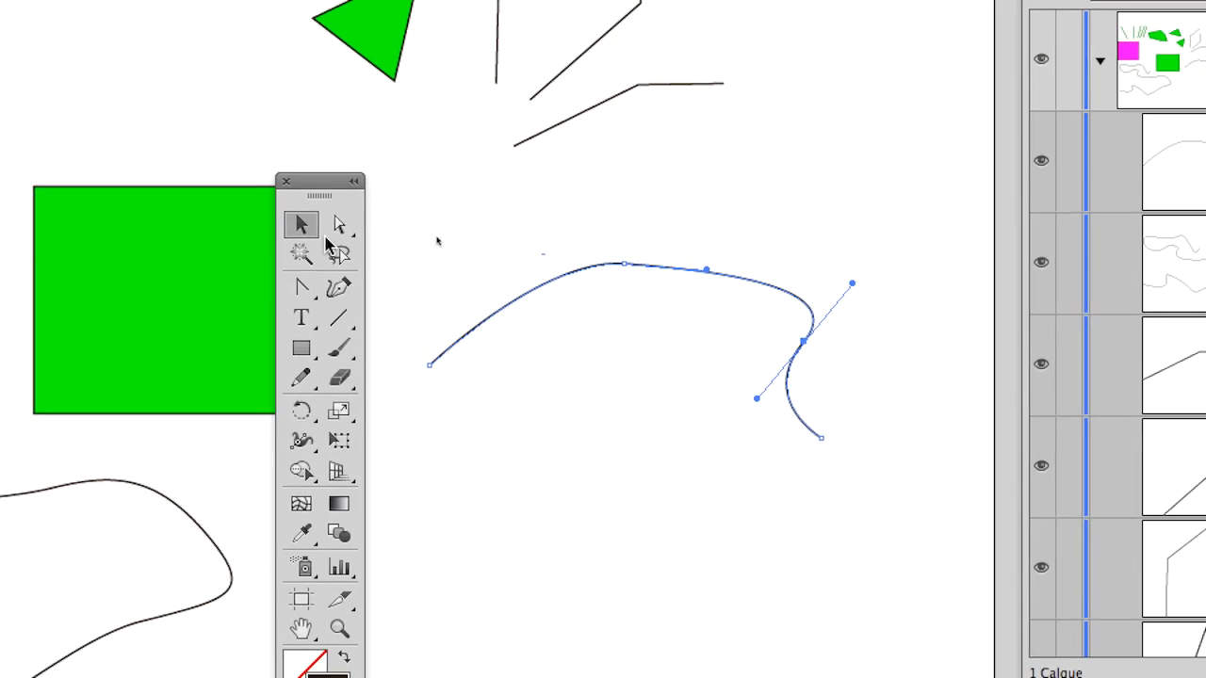
key(super+shift+a)
Draw a zigzag path of straight segments with five anchor points below the curved path, using the Pen tool
drag(301, 239, 338, 258)
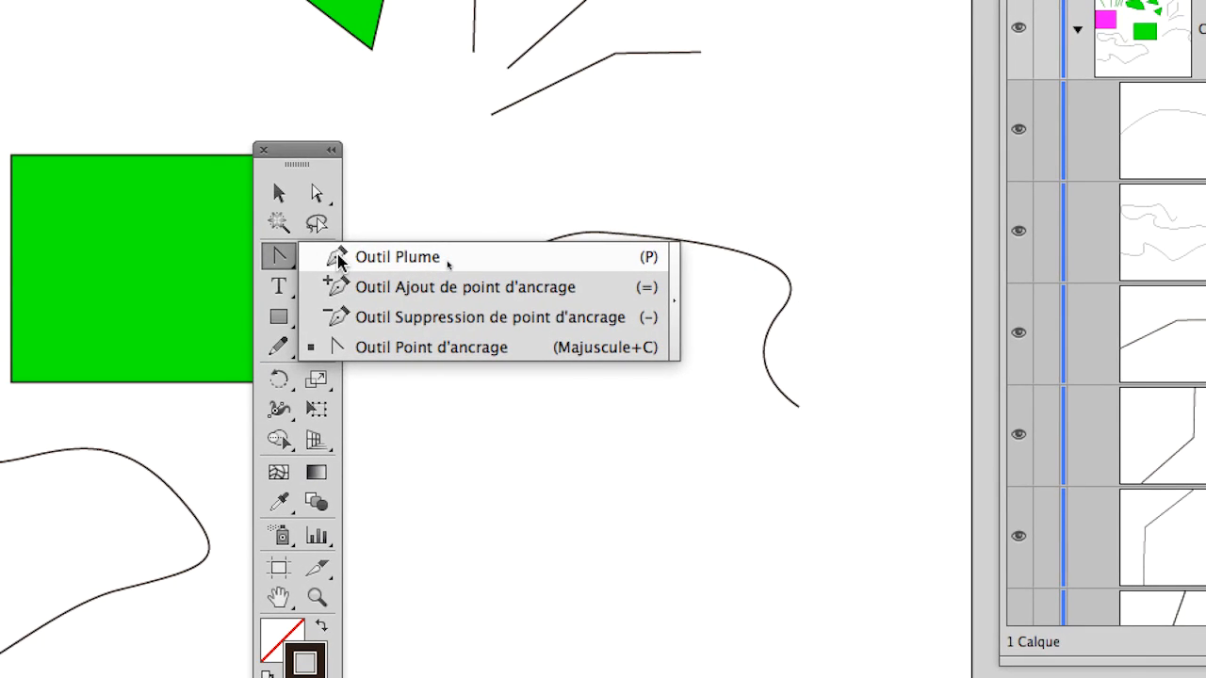
click(470, 468)
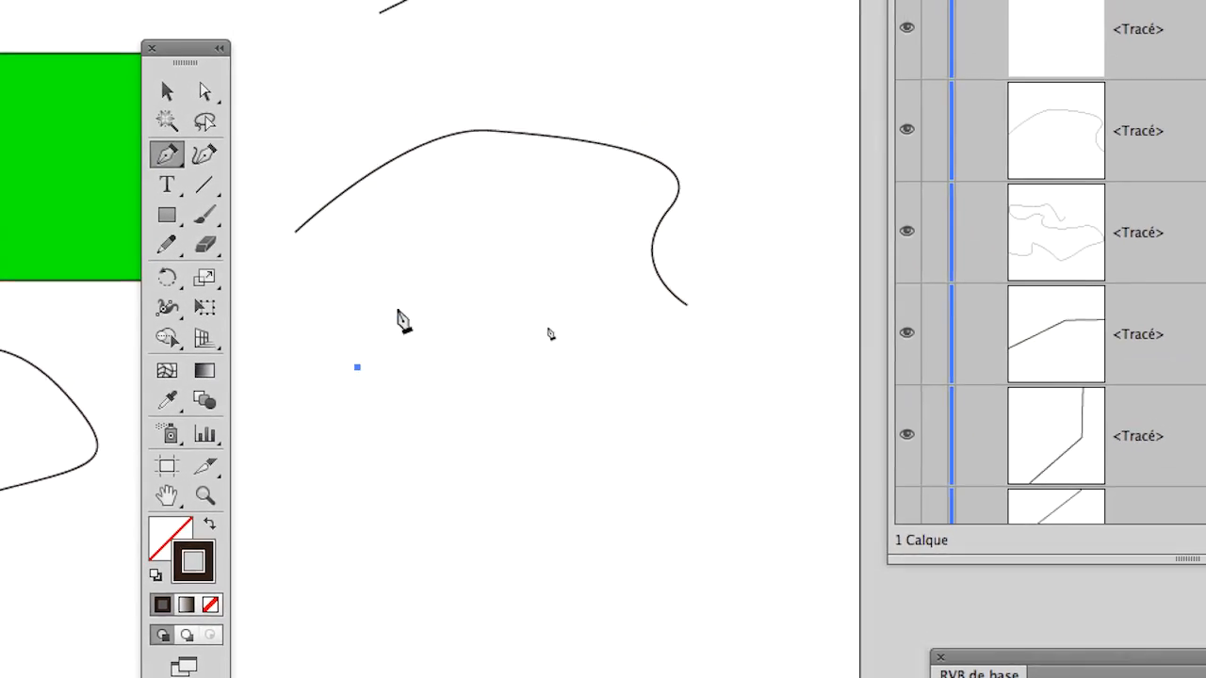
click(593, 333)
click(683, 427)
click(567, 423)
click(627, 321)
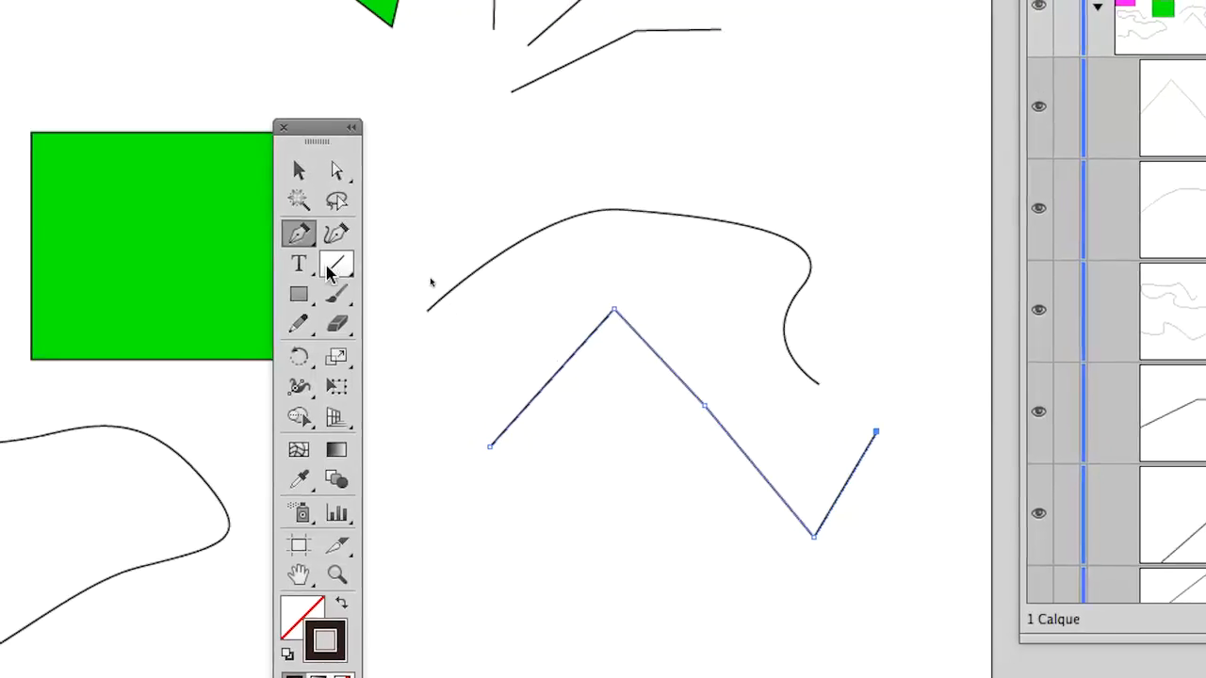
Convert the zigzag's middle and peak anchor points into smooth curves with the Anchor Point tool
drag(298, 233, 358, 296)
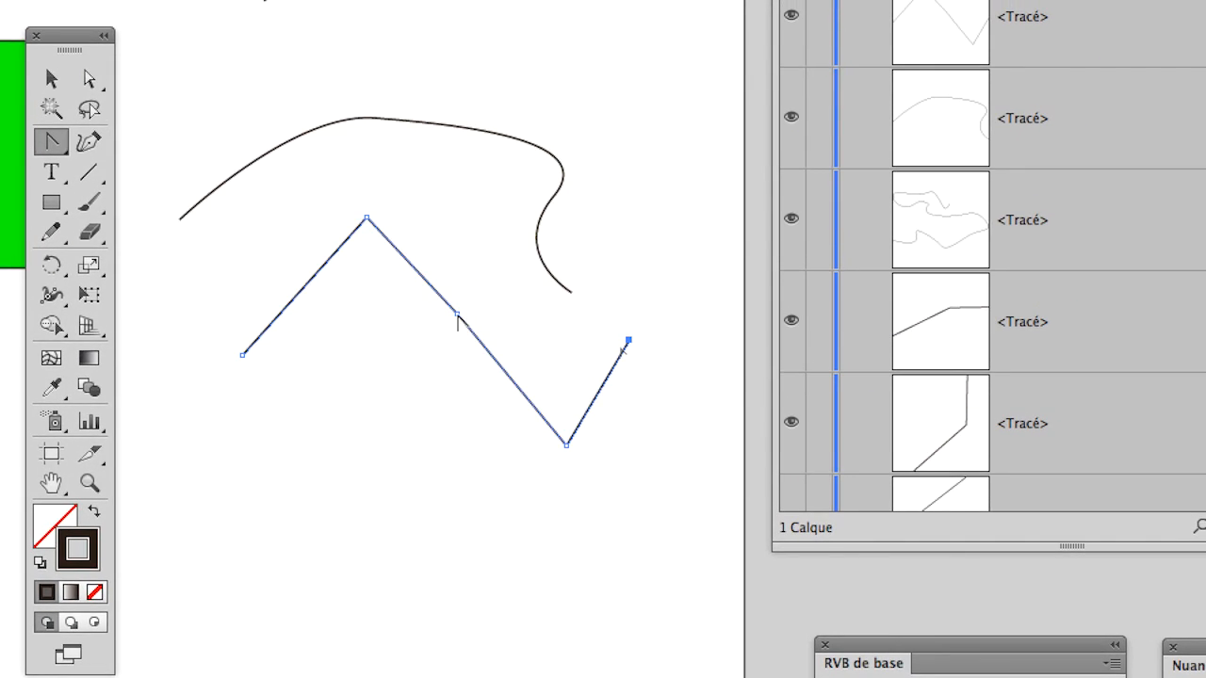
drag(456, 313, 433, 422)
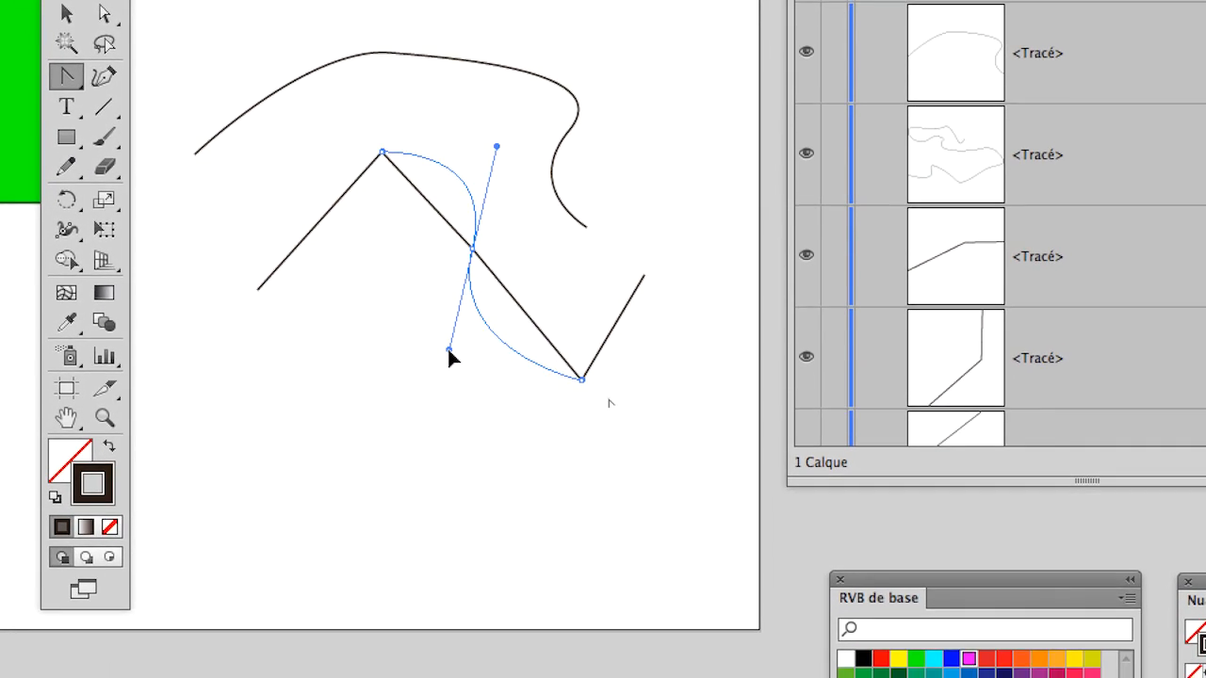
drag(448, 350, 449, 350)
drag(383, 152, 379, 155)
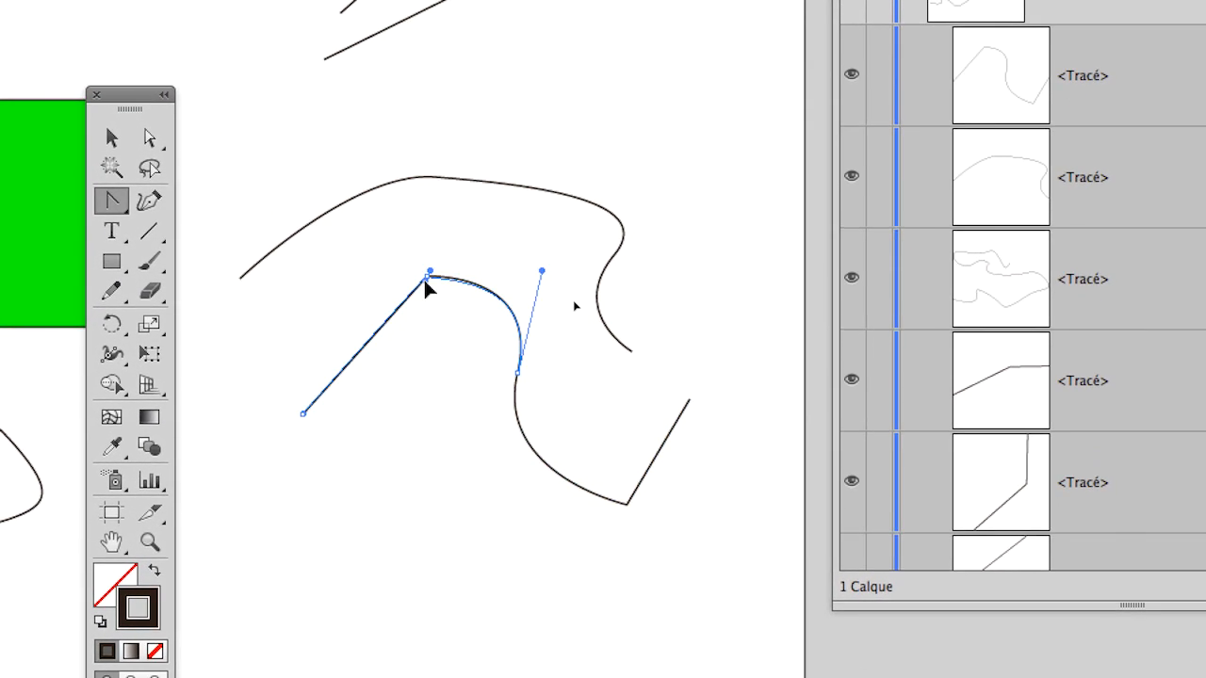
drag(426, 290, 496, 267)
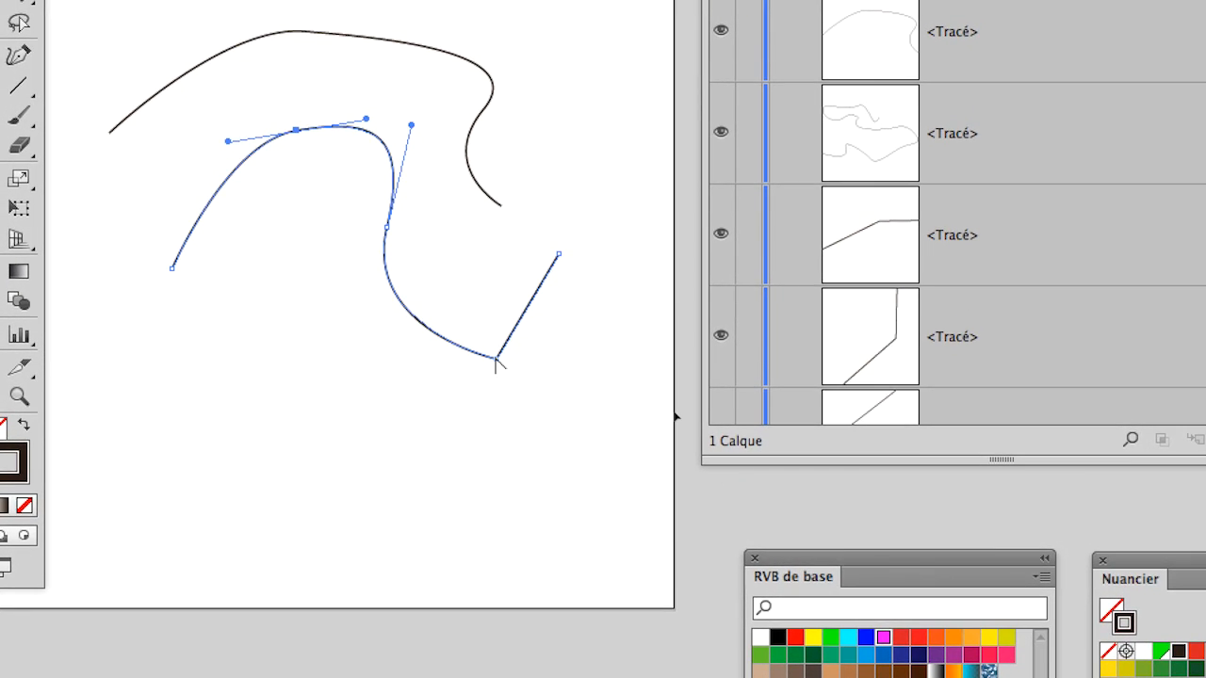
Curve the zigzag's lowest anchor point and convert it back to a corner point
drag(495, 359, 563, 342)
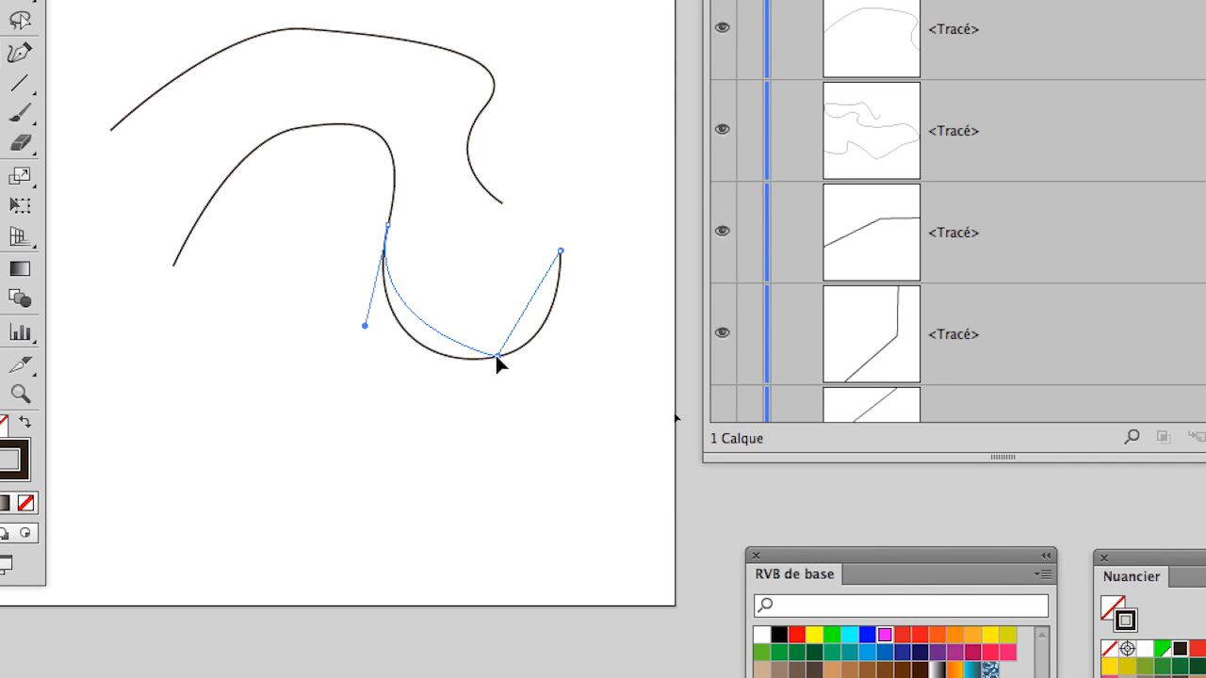
click(496, 357)
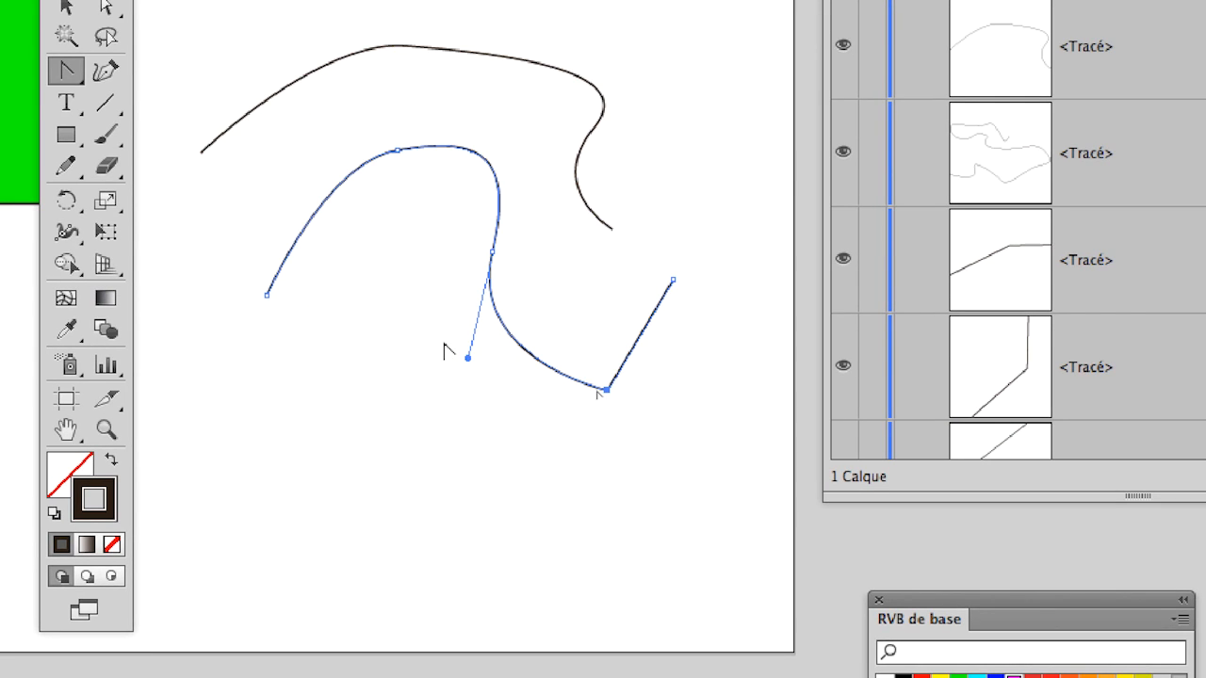
Swing the middle point's lower direction handle independently to form a cusp with an arched lower segment, and deselect the path
drag(462, 348, 564, 218)
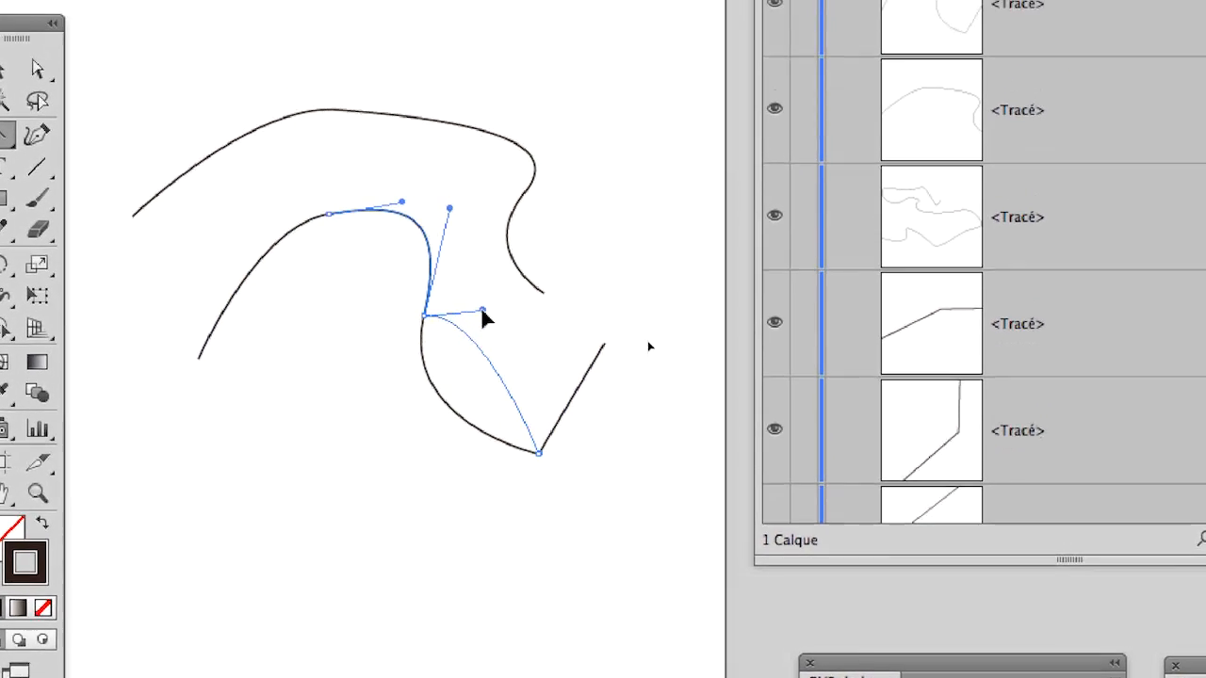
drag(490, 308, 488, 303)
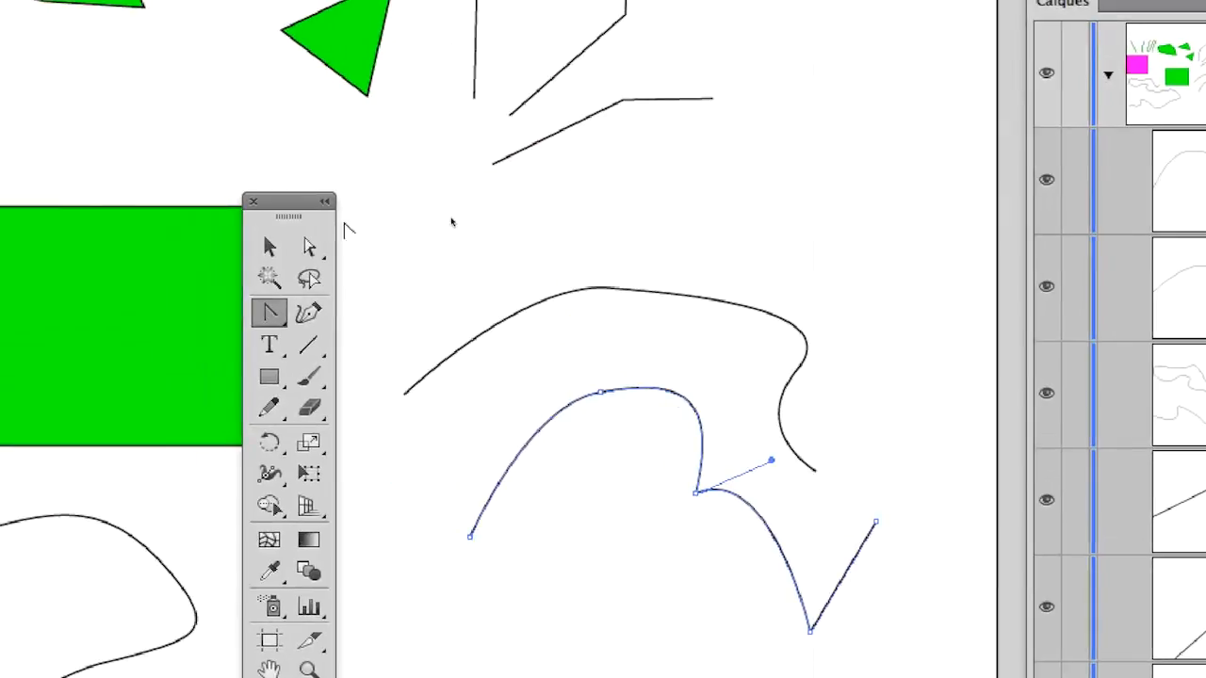
click(309, 246)
click(699, 473)
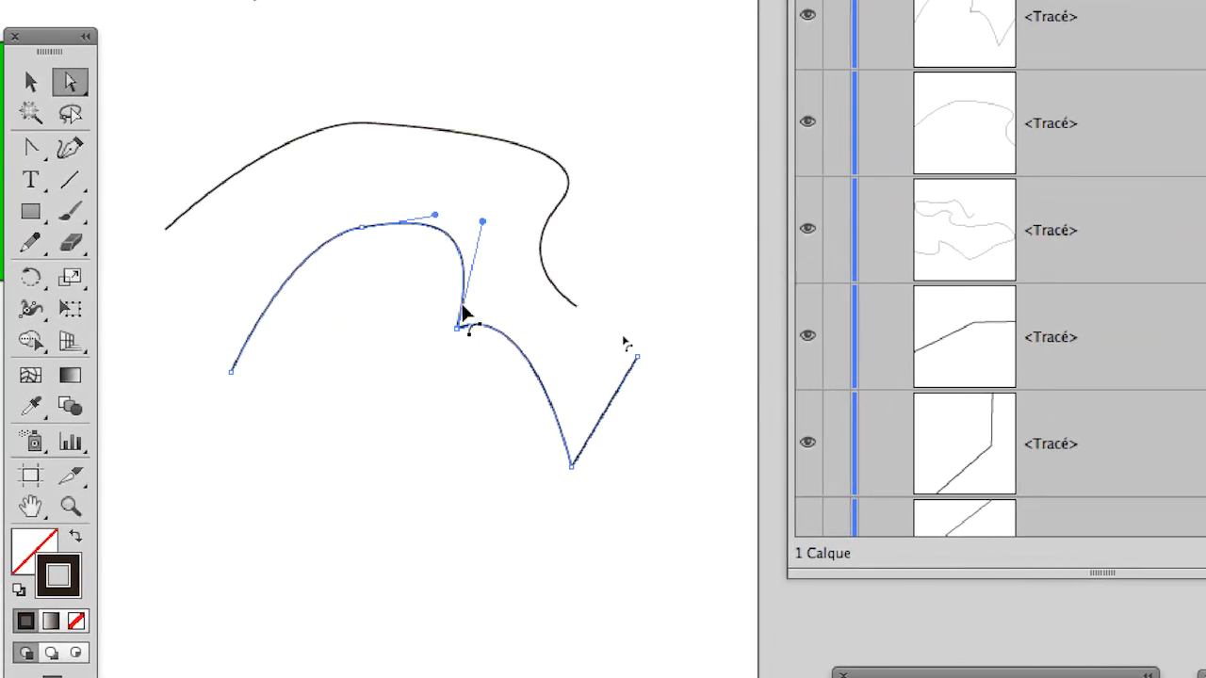
click(436, 320)
Detach the hidden Pen tools as a floating palette and place it above the curved paths
drag(82, 129, 129, 125)
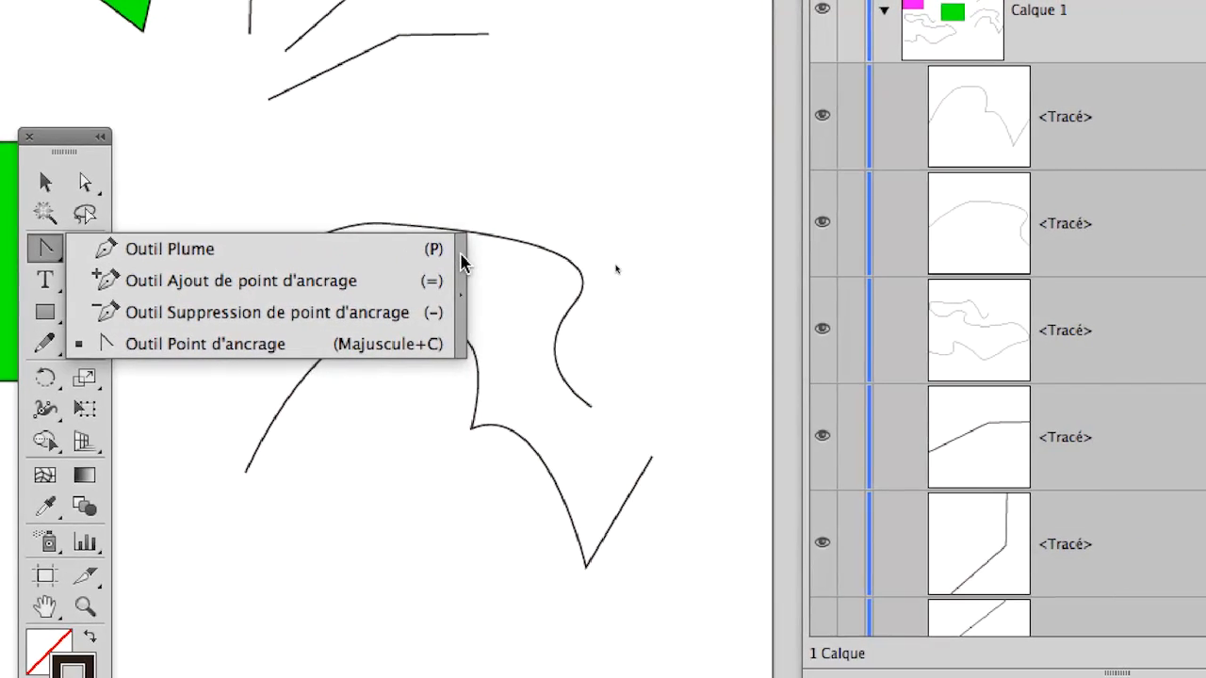
click(460, 256)
drag(175, 270, 273, 128)
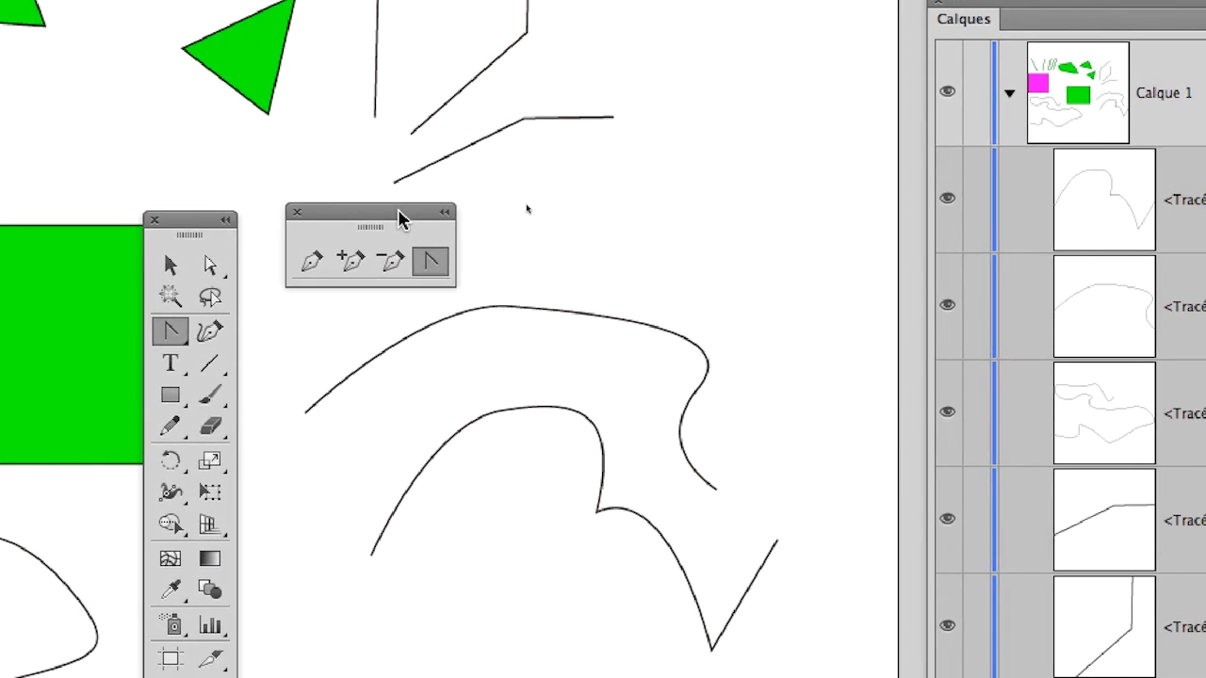
Draw a third open path of straight segments with four anchor points below the two curved paths, using the Pen tool
click(312, 261)
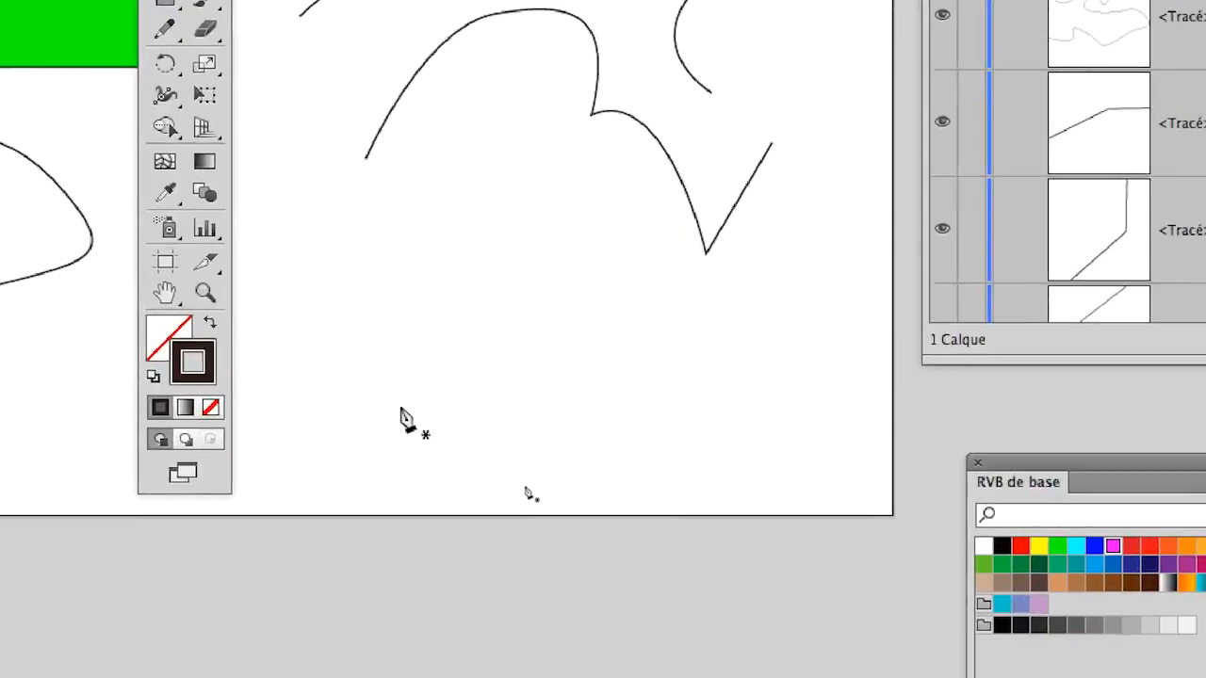
click(374, 296)
click(517, 164)
click(613, 264)
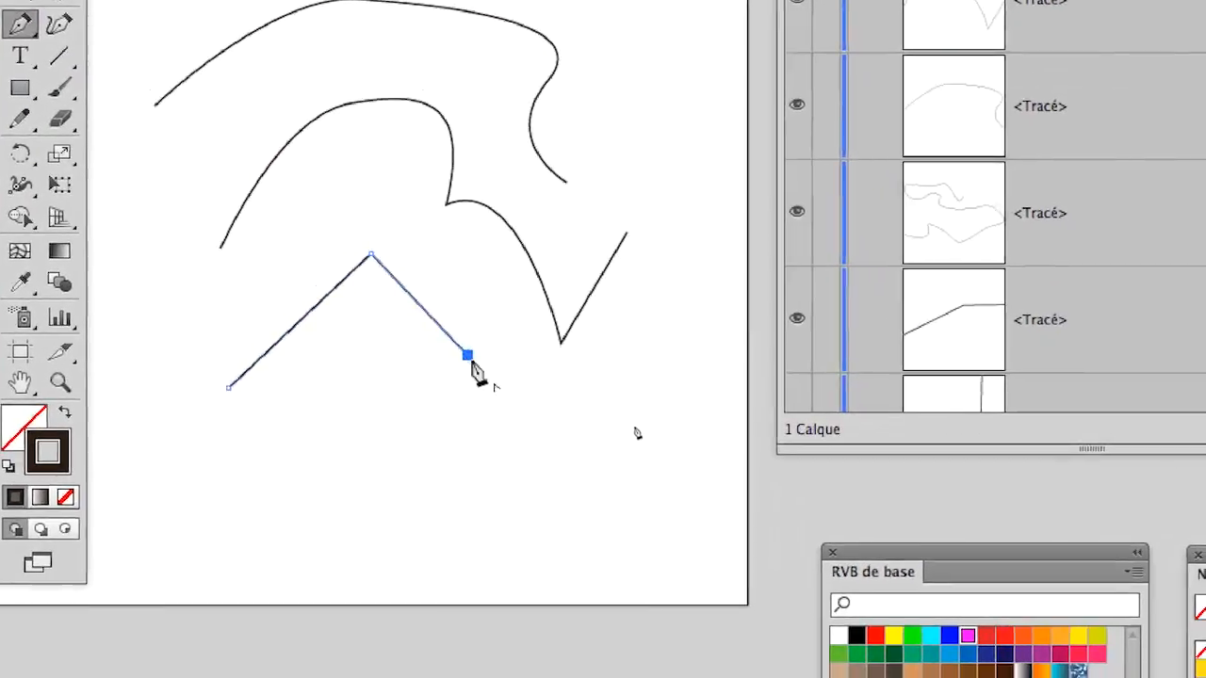
click(718, 306)
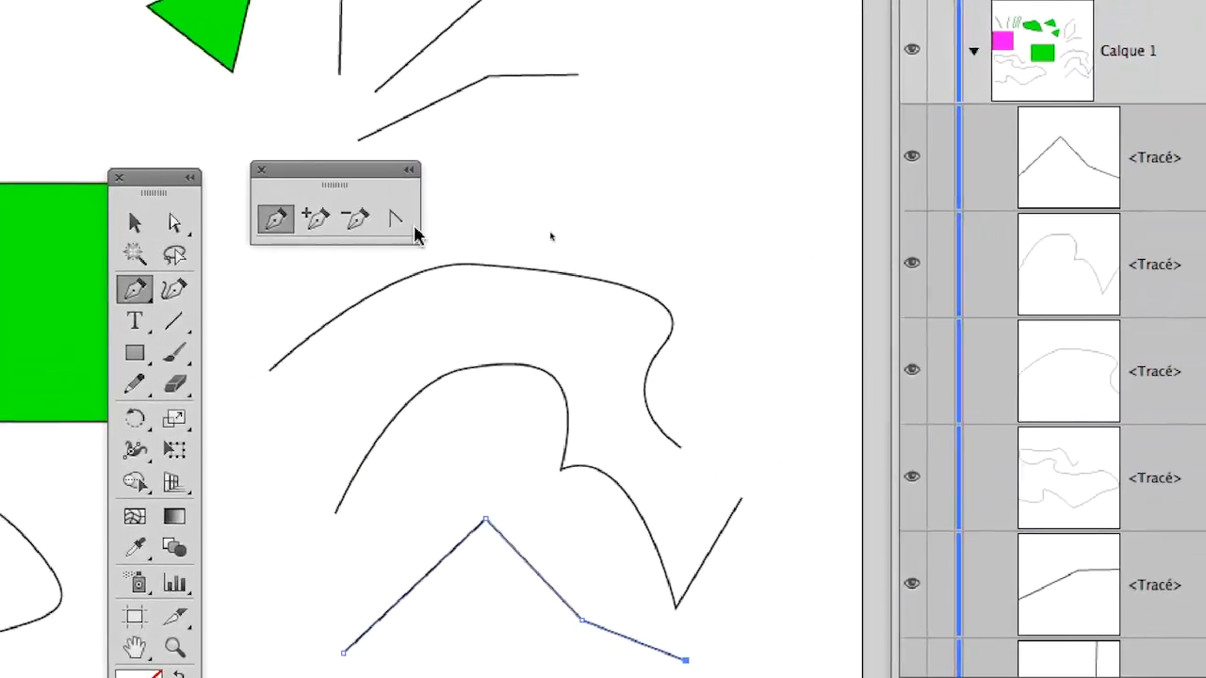
Convert the third path's peak and second inner corner into smooth curves with the Anchor Point tool
click(400, 220)
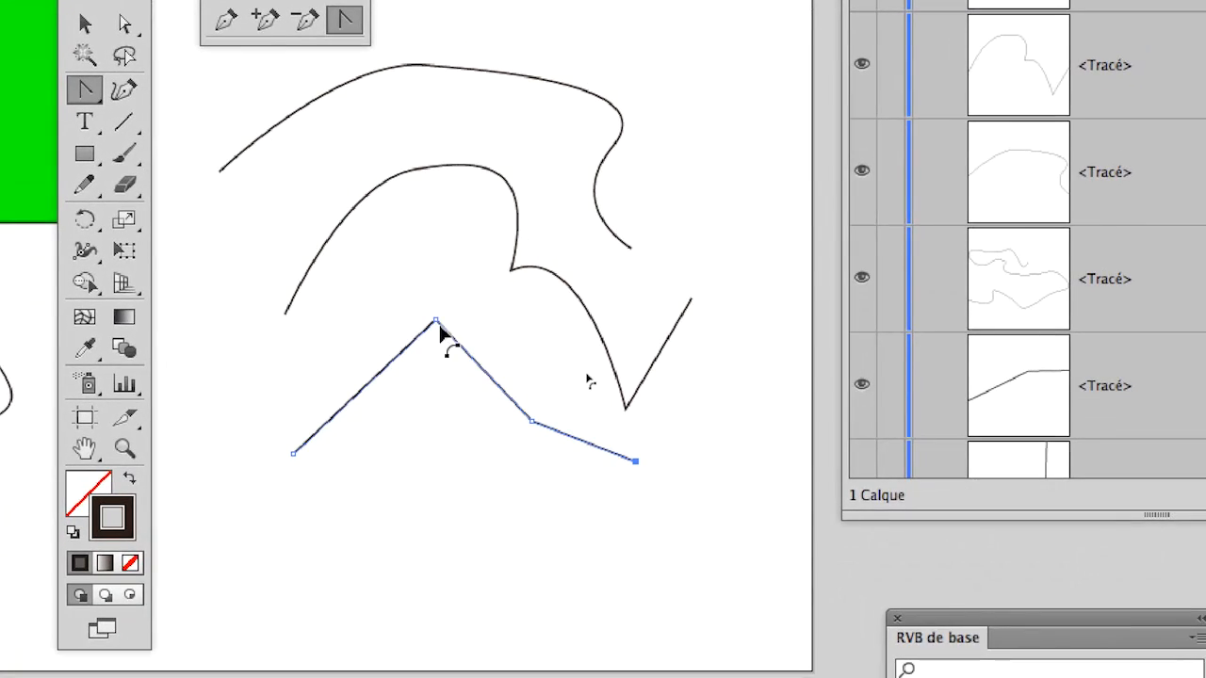
drag(438, 325, 469, 323)
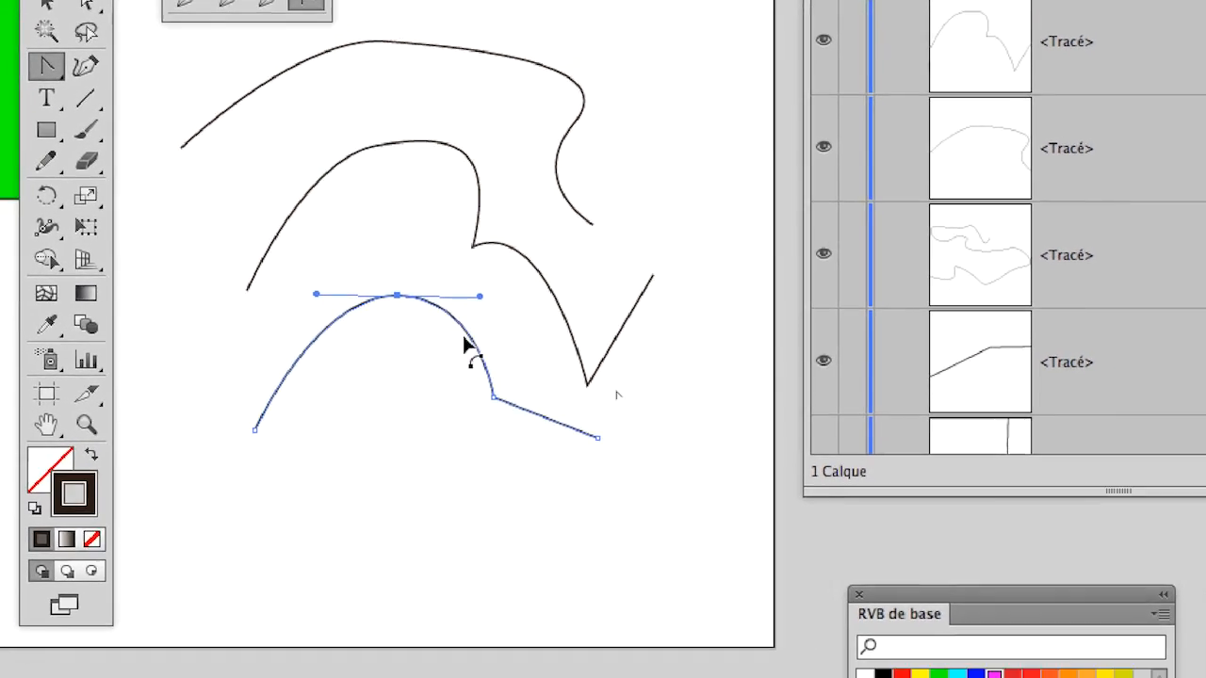
drag(483, 424, 479, 418)
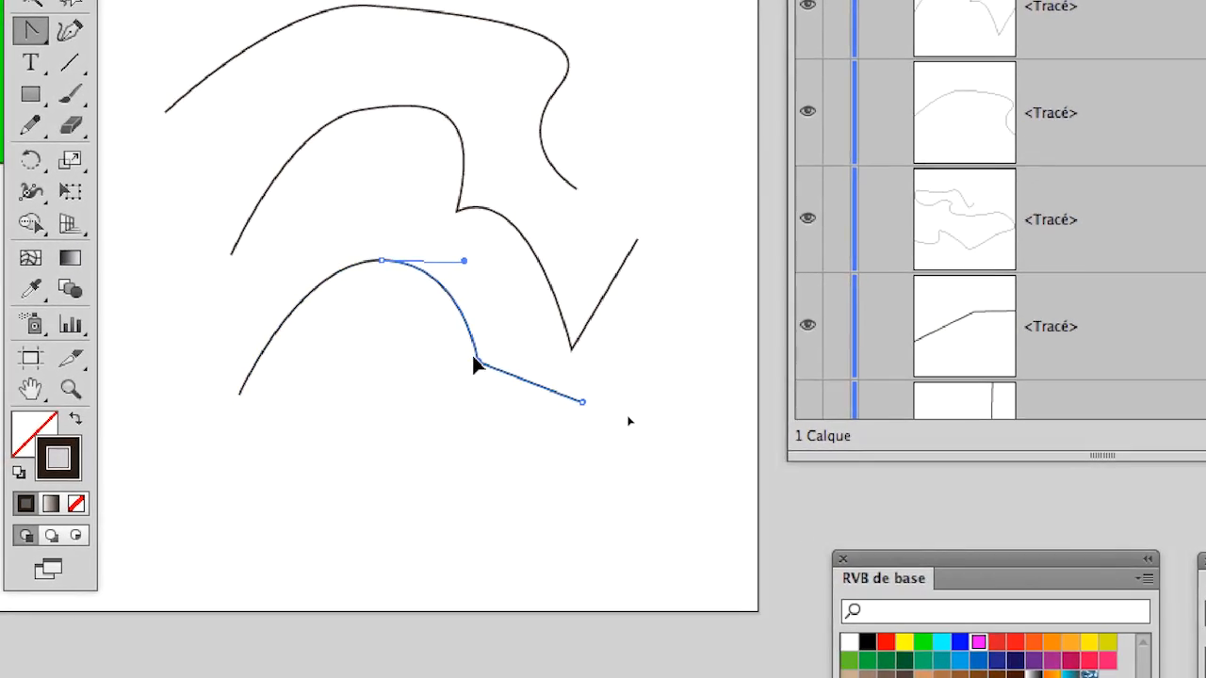
drag(476, 364, 547, 458)
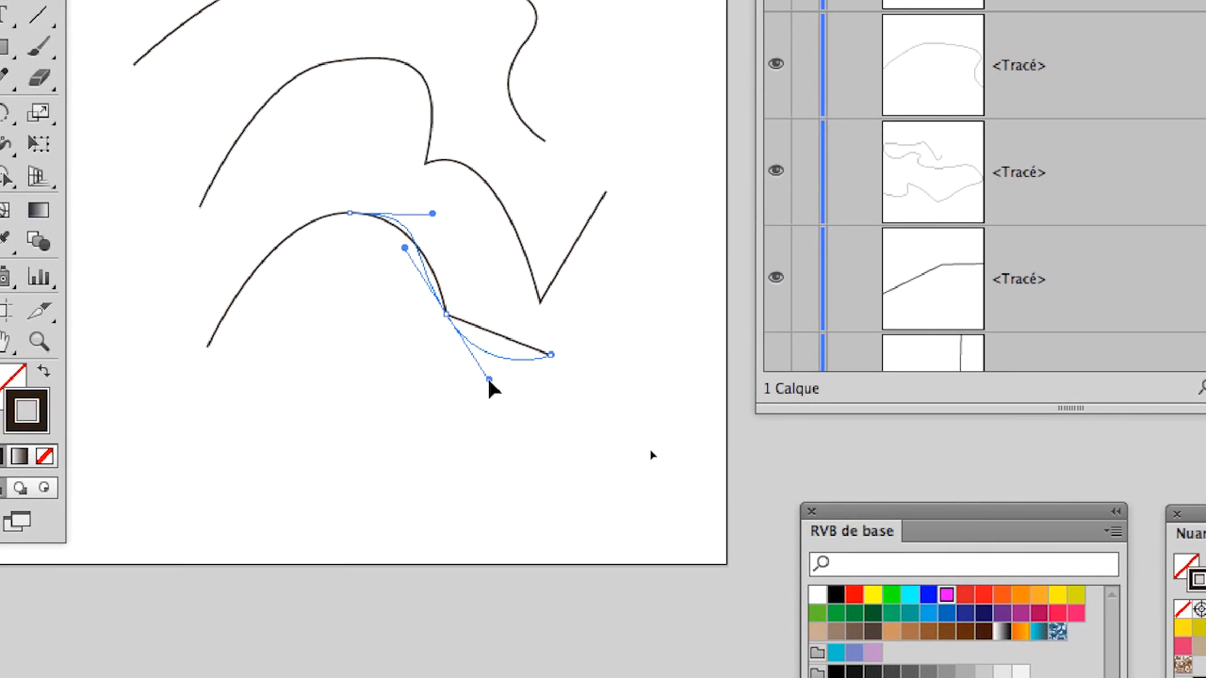
drag(489, 386, 490, 386)
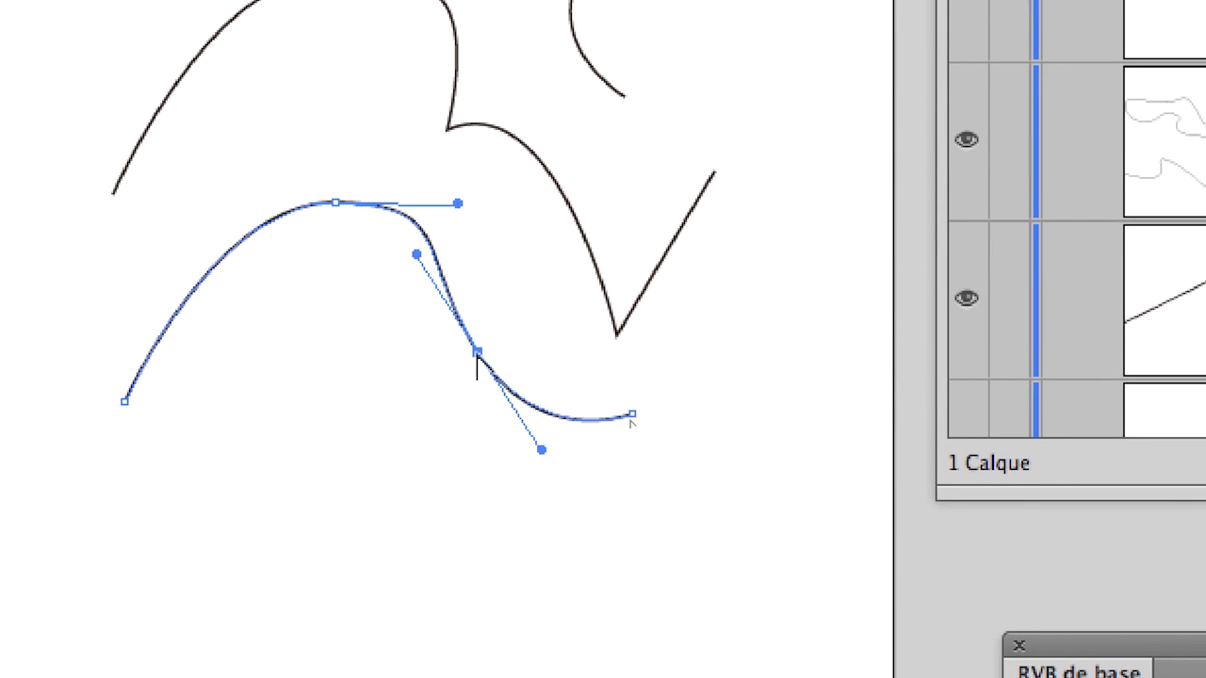
Reset the third path's second inner point to a corner, and pull out new direction handles to smooth it again
click(477, 353)
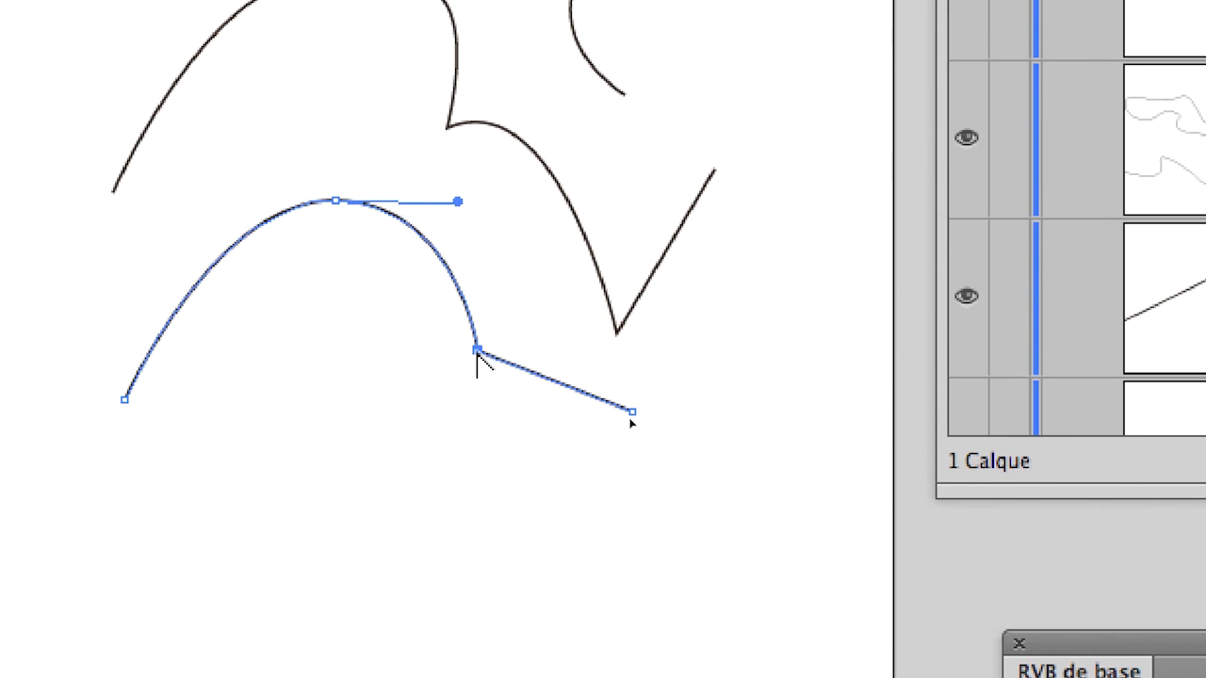
drag(477, 339, 552, 418)
drag(498, 371, 498, 371)
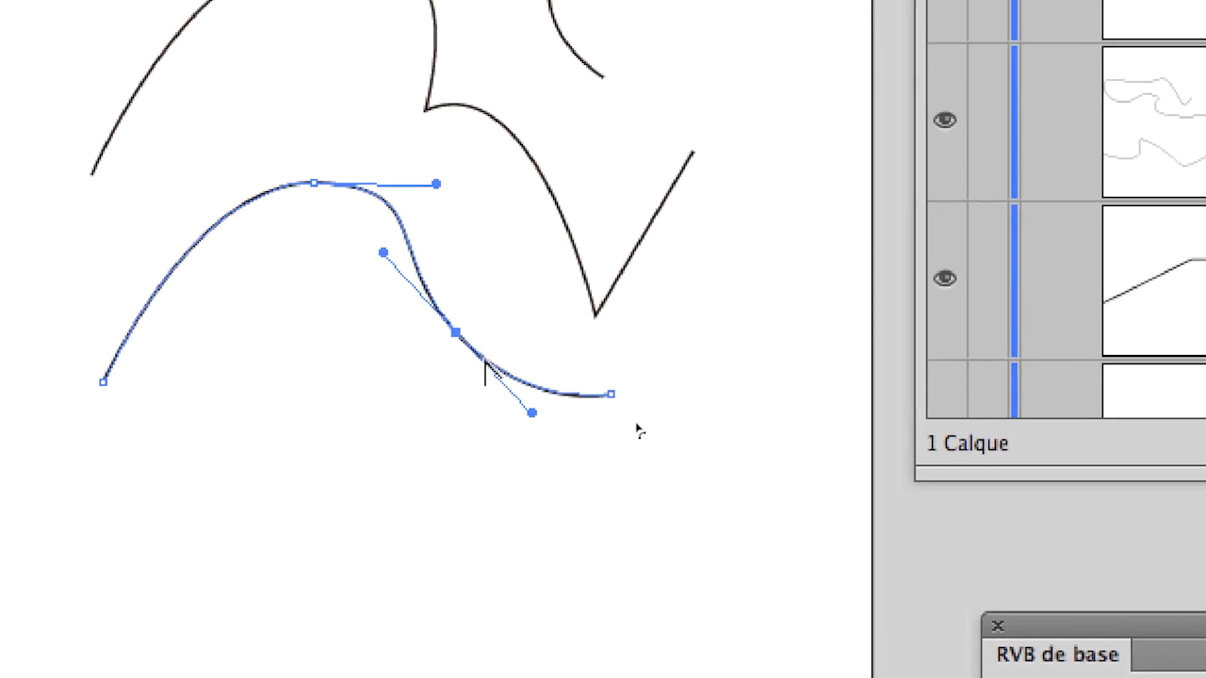
Reset the third path's second inner point to a corner, pull out new handles, and swing the outgoing handle upward independently to form a cusp
click(477, 352)
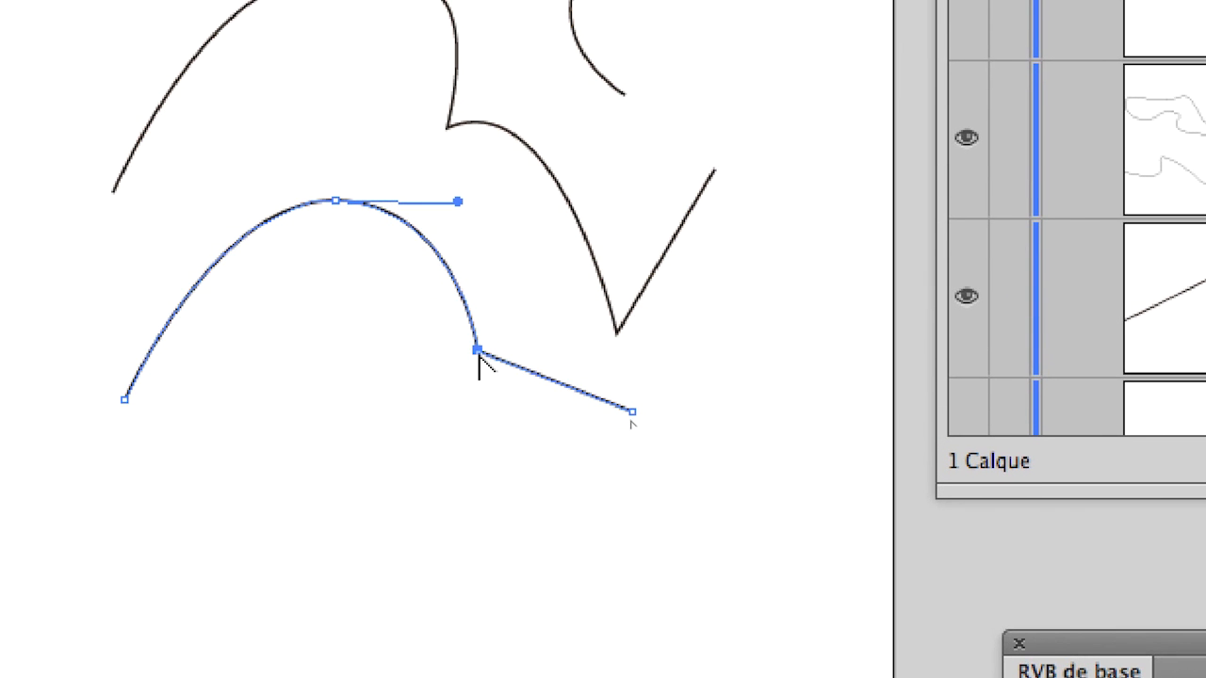
drag(477, 353, 408, 269)
drag(457, 330, 587, 487)
drag(490, 371, 492, 373)
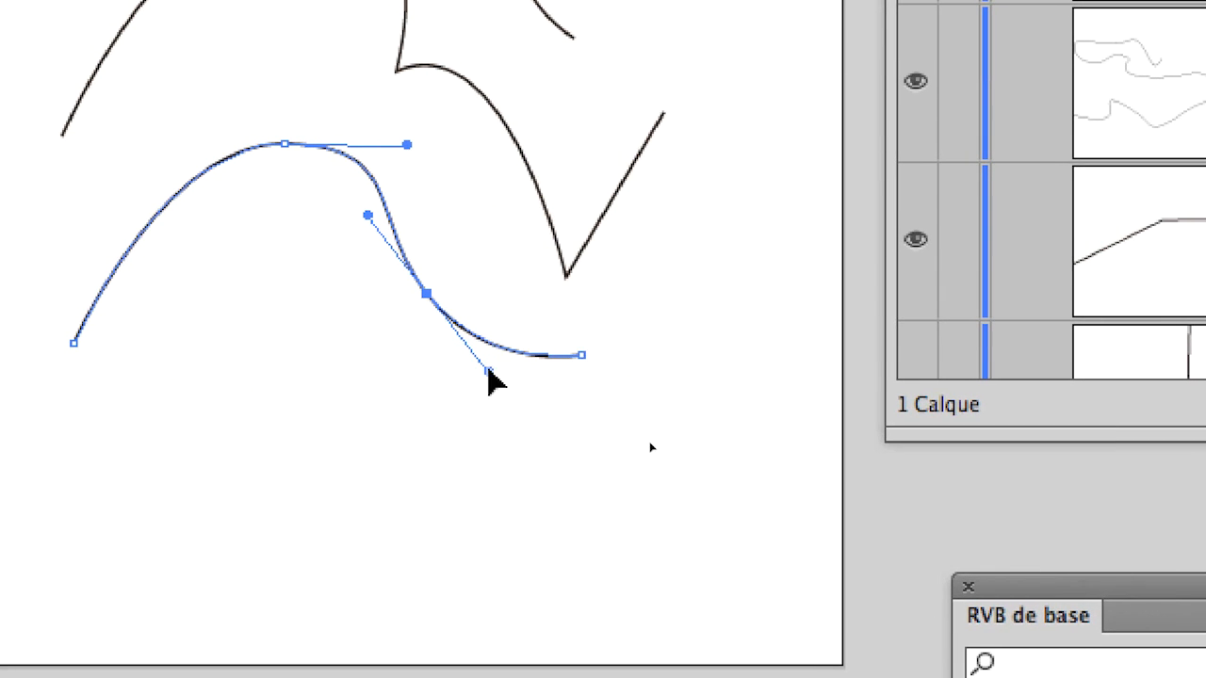
drag(489, 370, 508, 233)
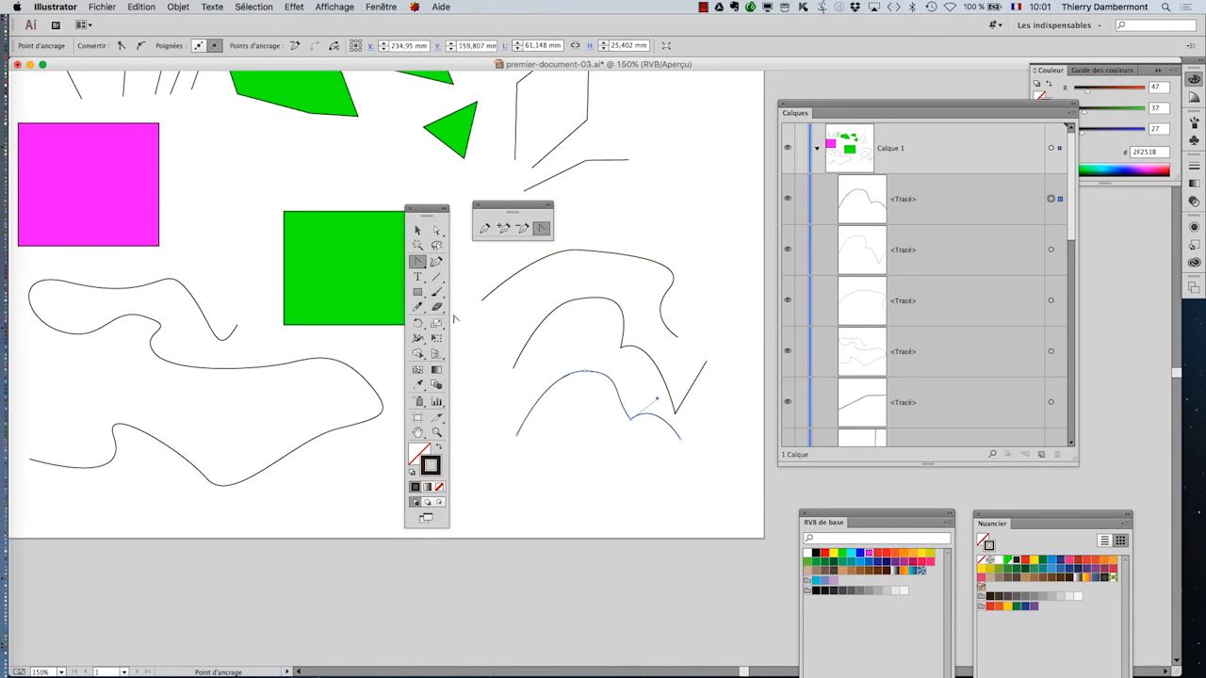
Draw a fourth open path with the Pen tool below the three curved paths
click(417, 268)
click(484, 229)
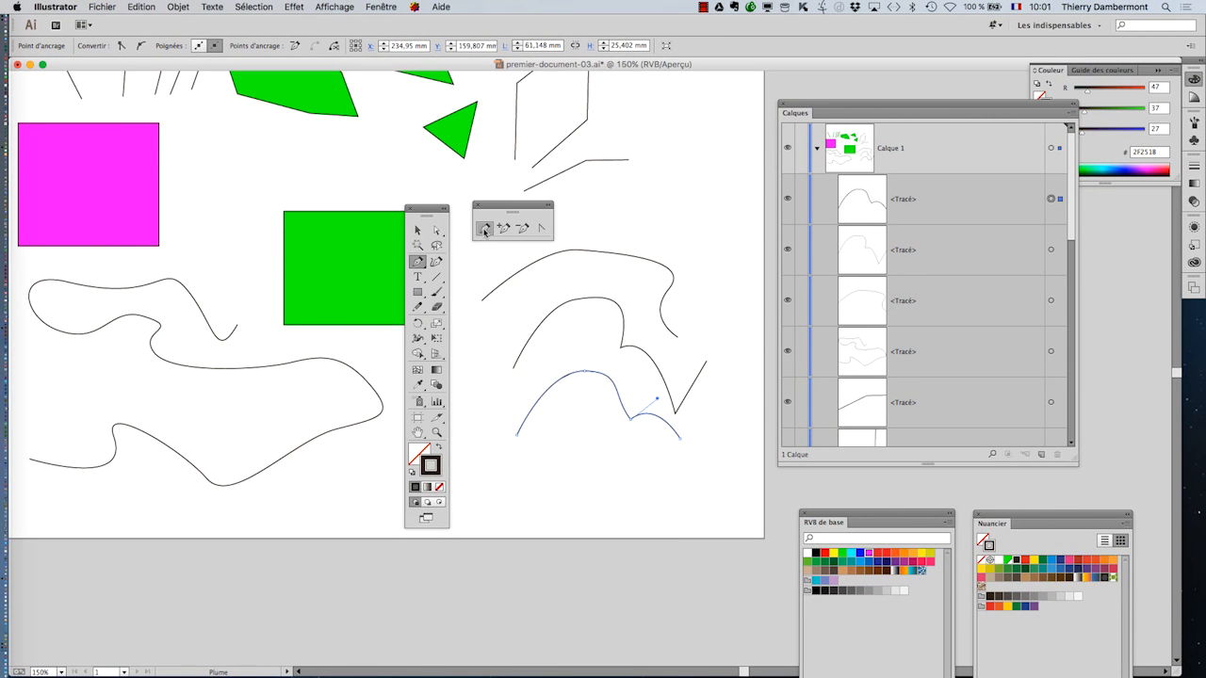
click(507, 489)
click(550, 454)
click(594, 477)
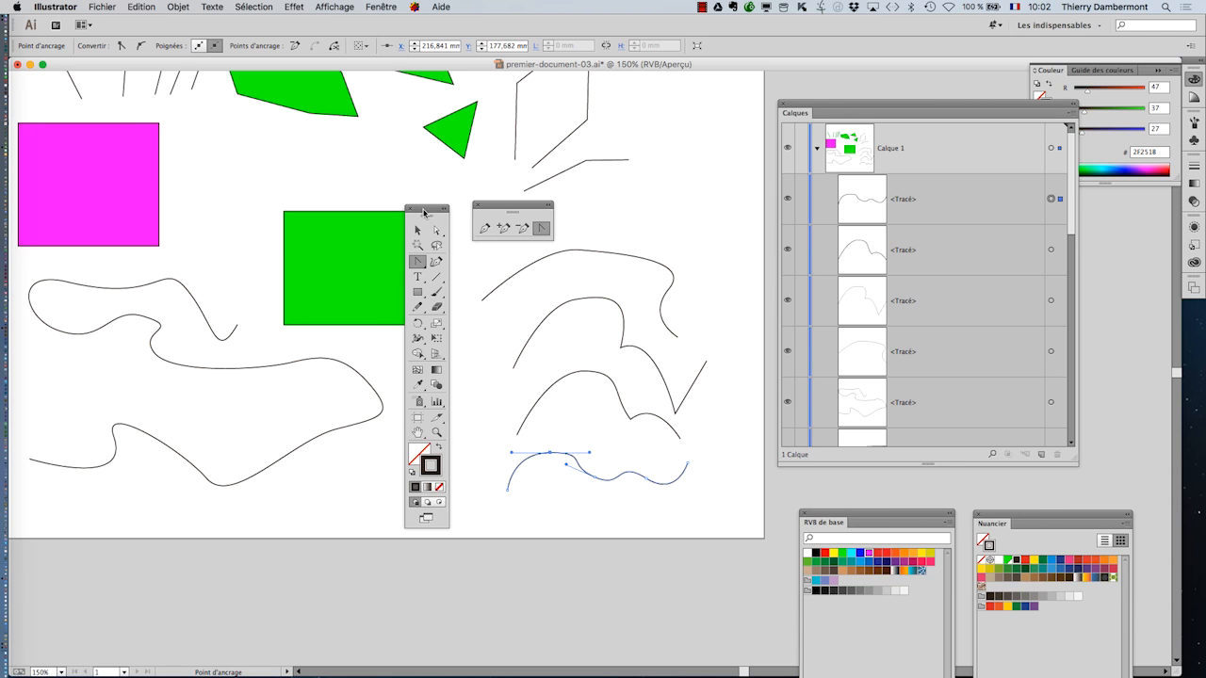
Move the tool palette over the magenta rectangle's edge, and save the document as premier-document-04.ai with the Illustrator CC options offered
drag(423, 212, 159, 99)
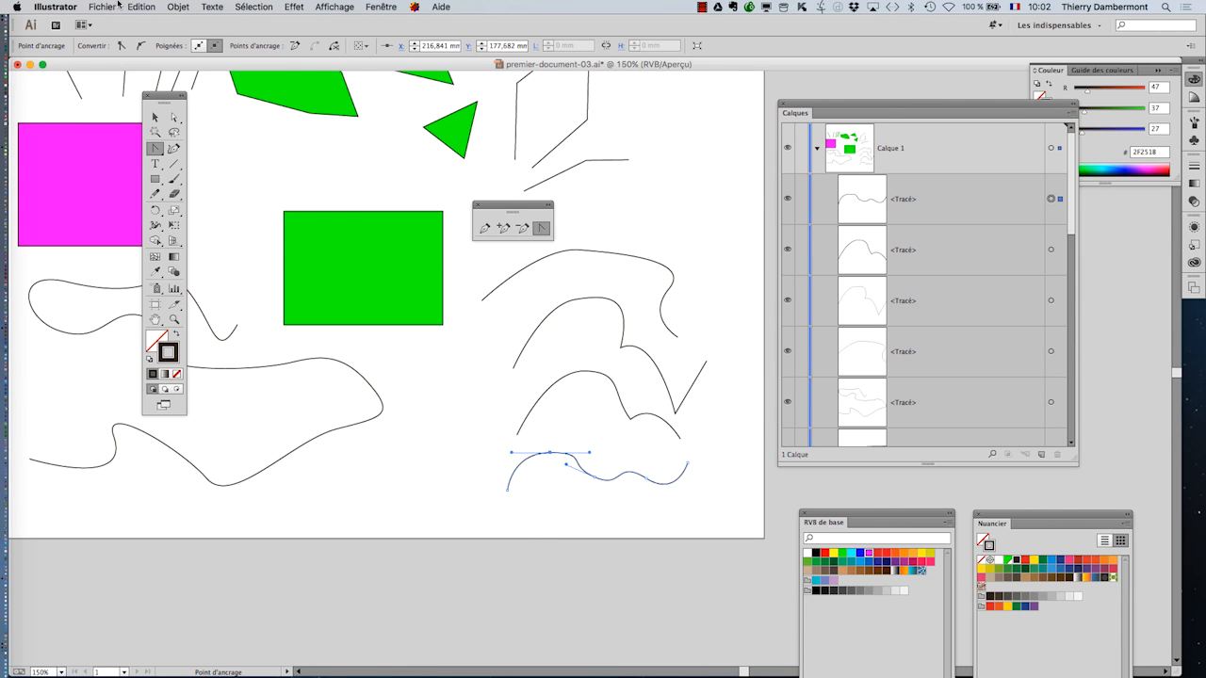
click(111, 5)
click(138, 113)
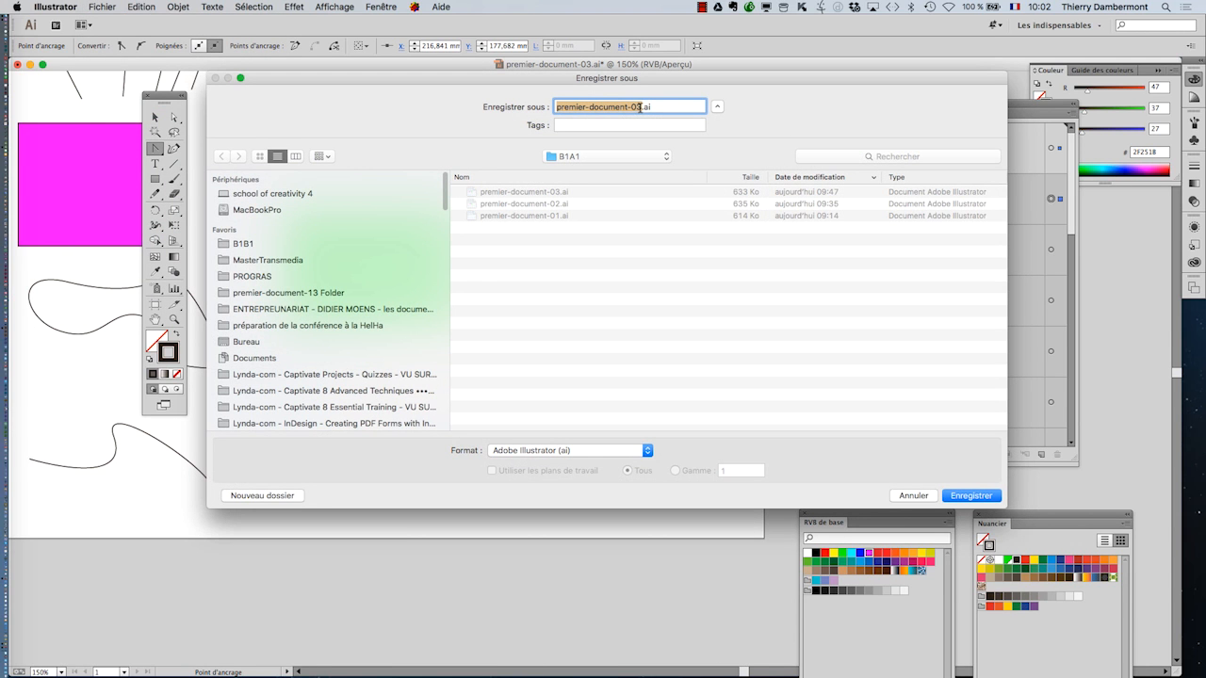
click(640, 106)
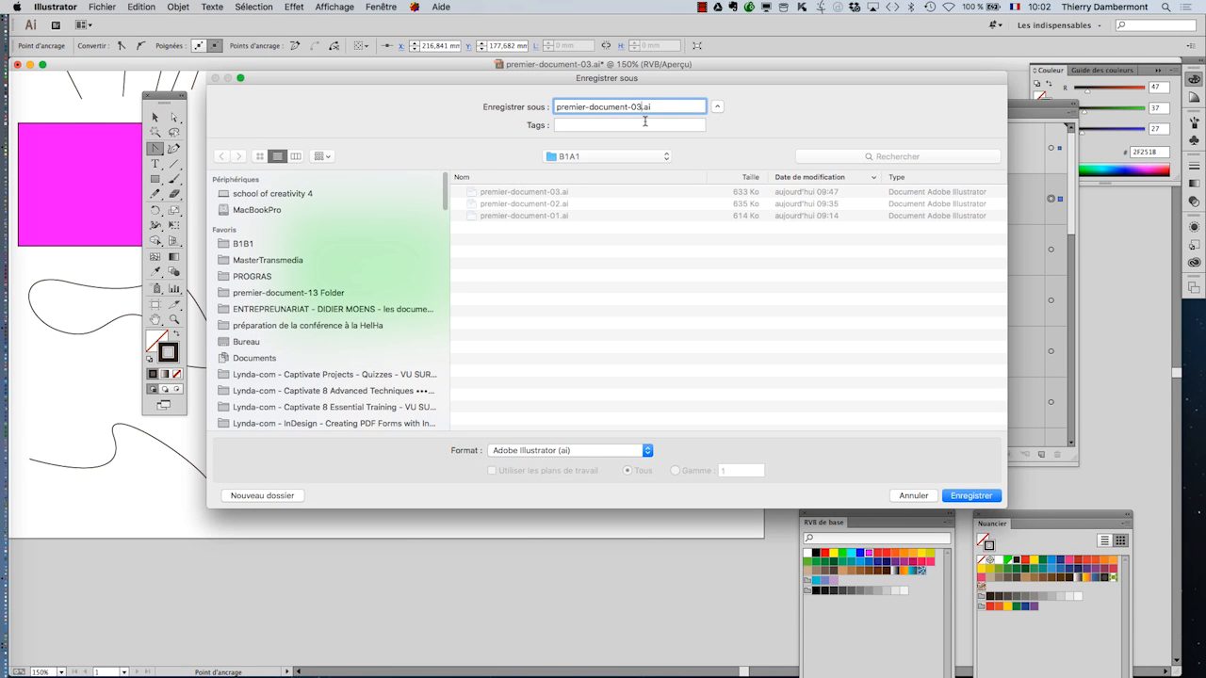
text(4)
key(Return)
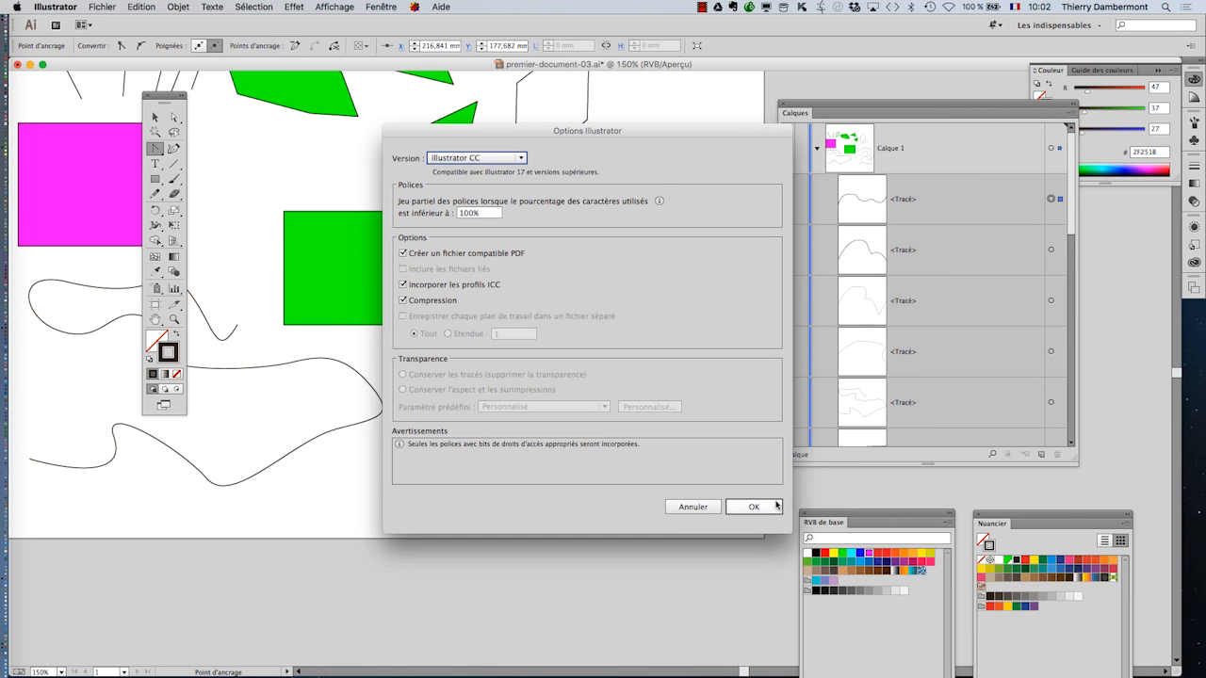
click(776, 507)
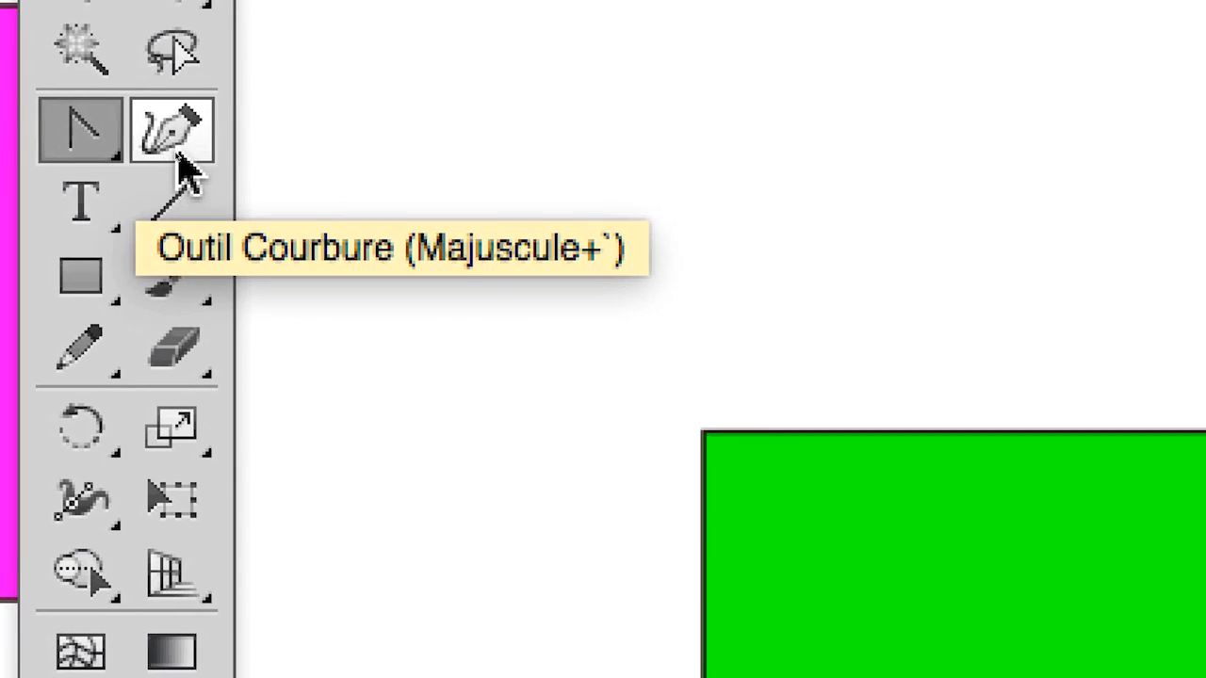
Alternate between the Curvature tool and the Anchor Point tool, and finish with the Pen tool active
click(187, 155)
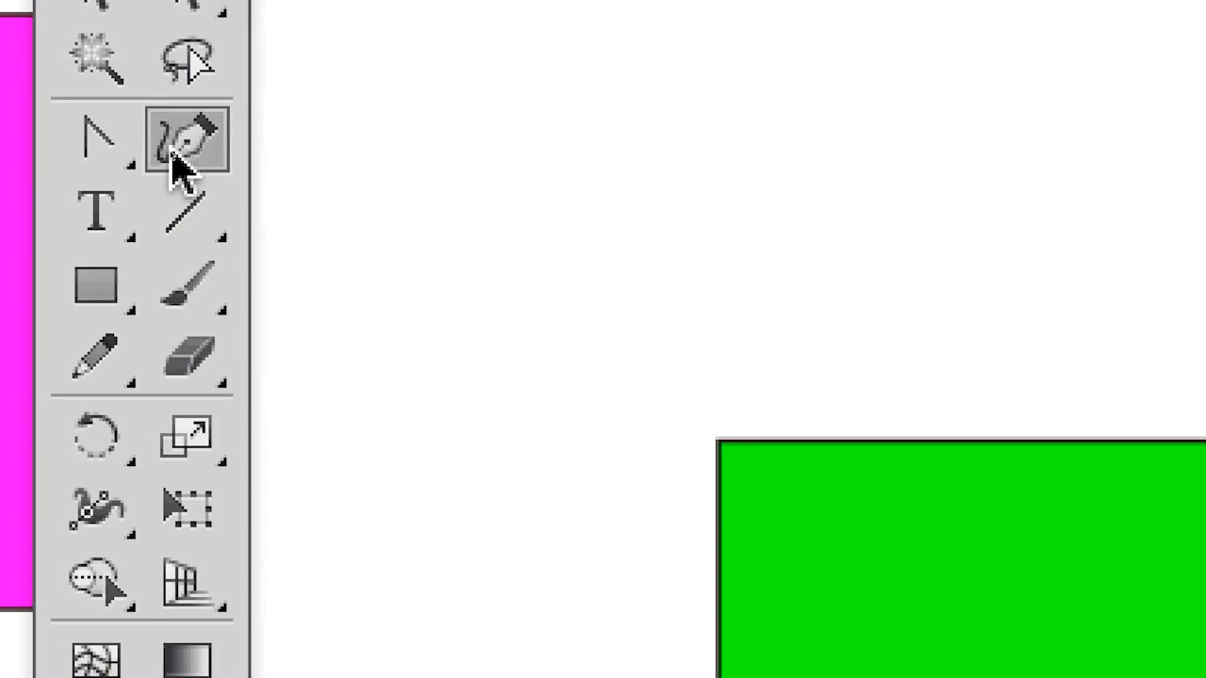
click(94, 149)
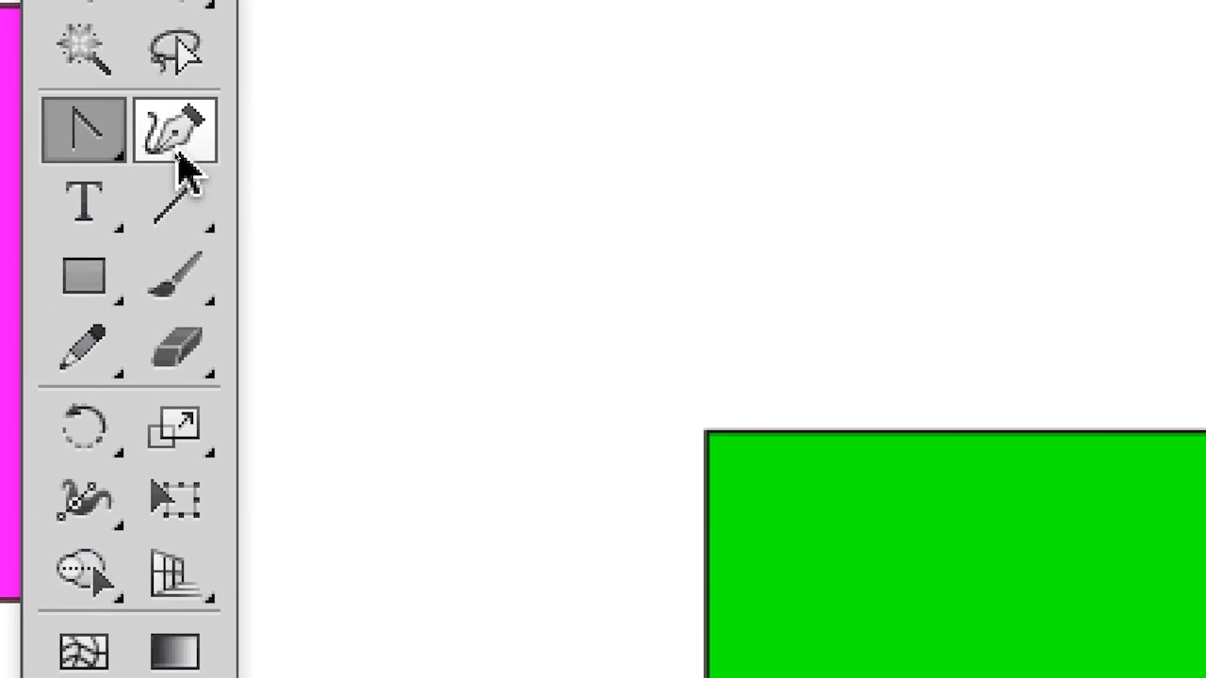
click(170, 165)
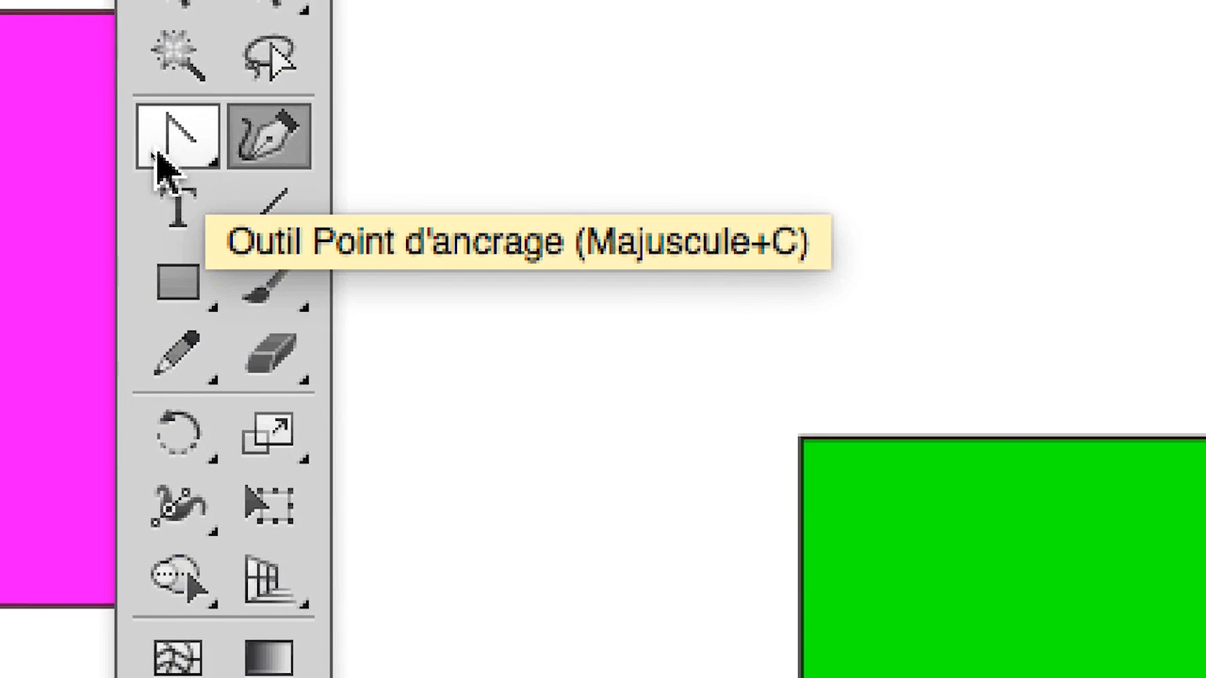
drag(66, 149, 160, 159)
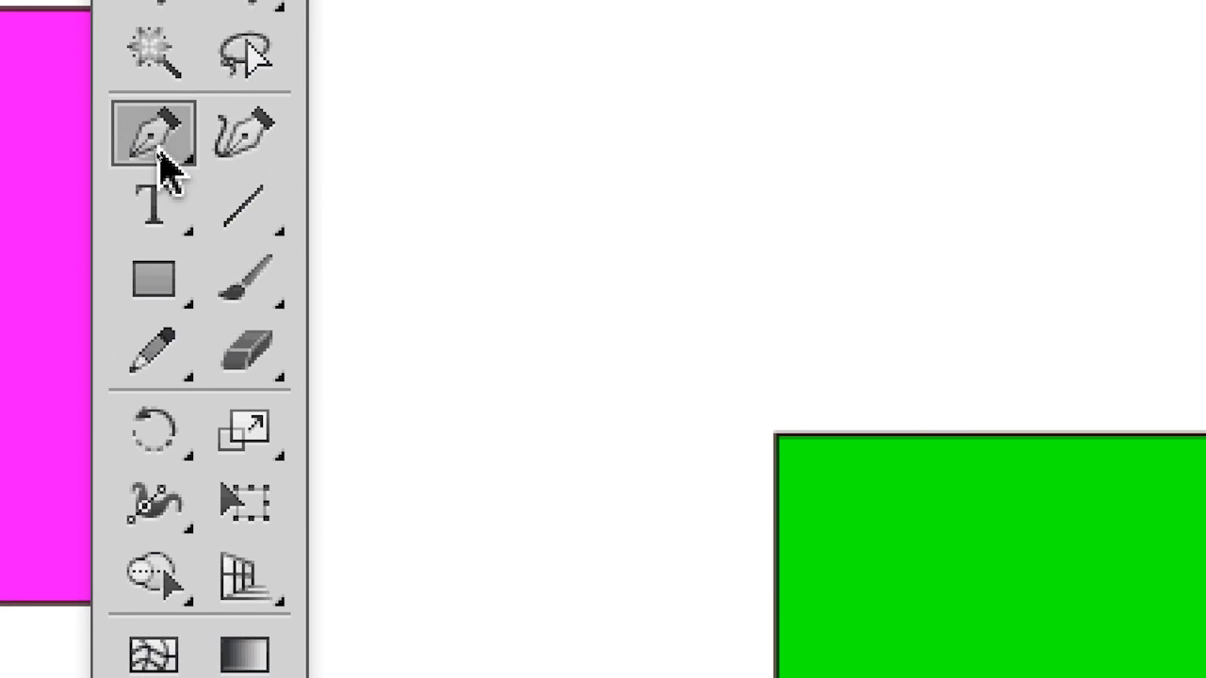